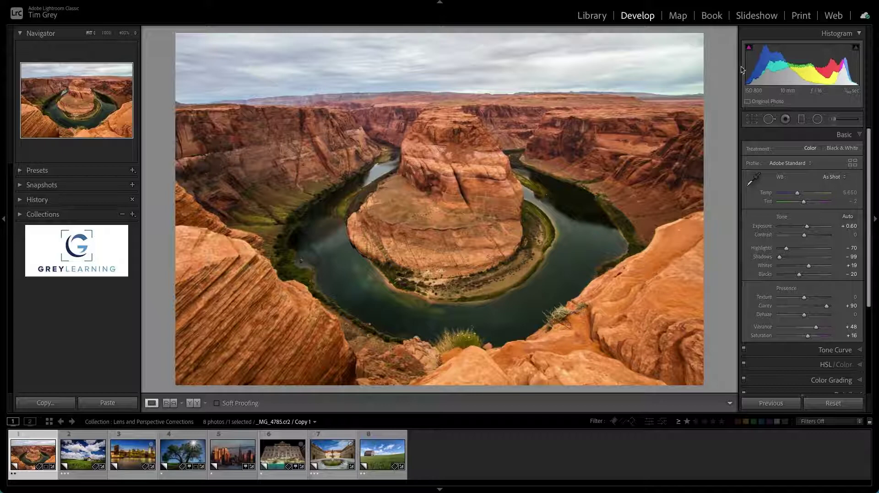
Expand Lens Corrections and toggle the profile corrections on and off to compare their effect on the canyon photo
scroll(807, 163, "down", 5)
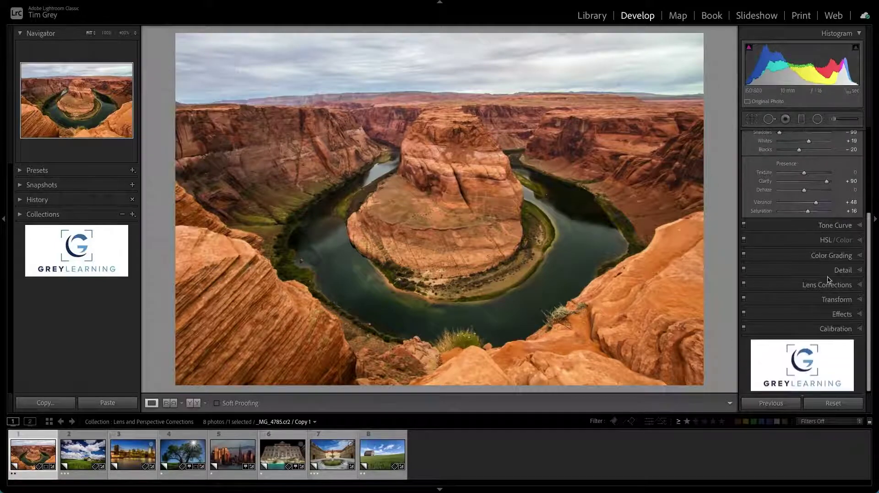
left_click(825, 284)
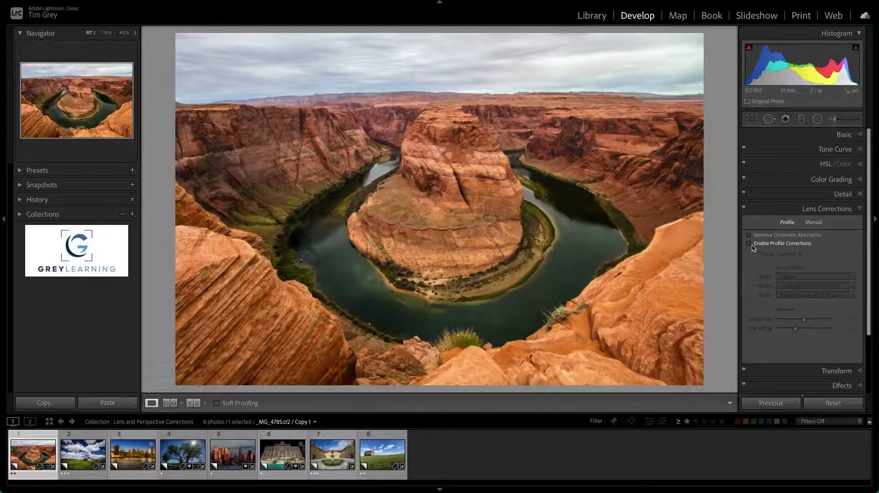
left_click(751, 245)
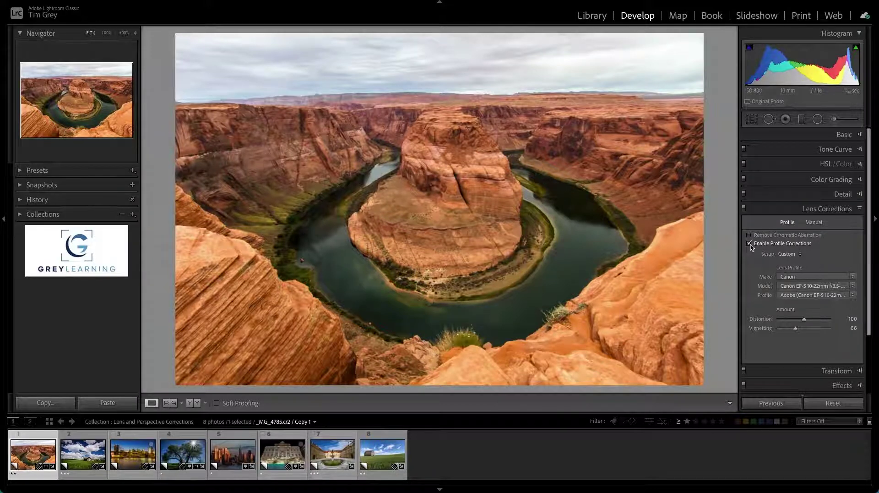
left_click(750, 243)
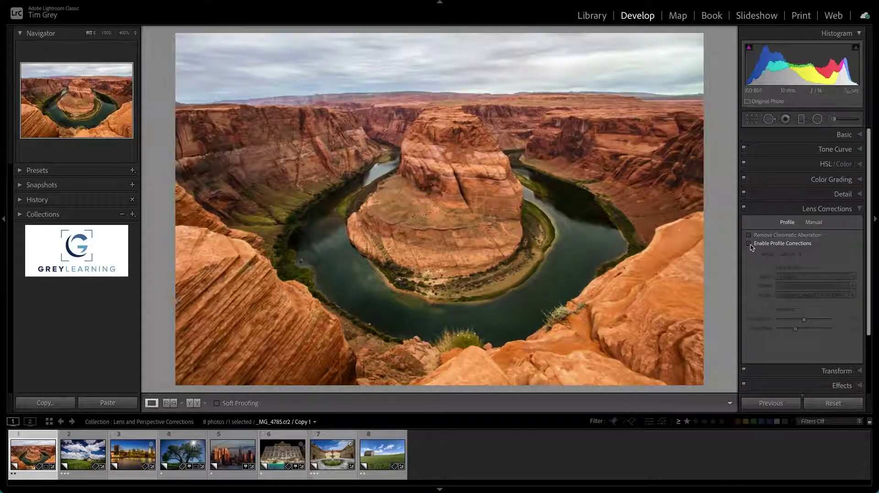
left_click(750, 244)
left_click(749, 243)
Try a manual distortion amount of about +11 on the canyon photo and reset it to the default
left_click(813, 223)
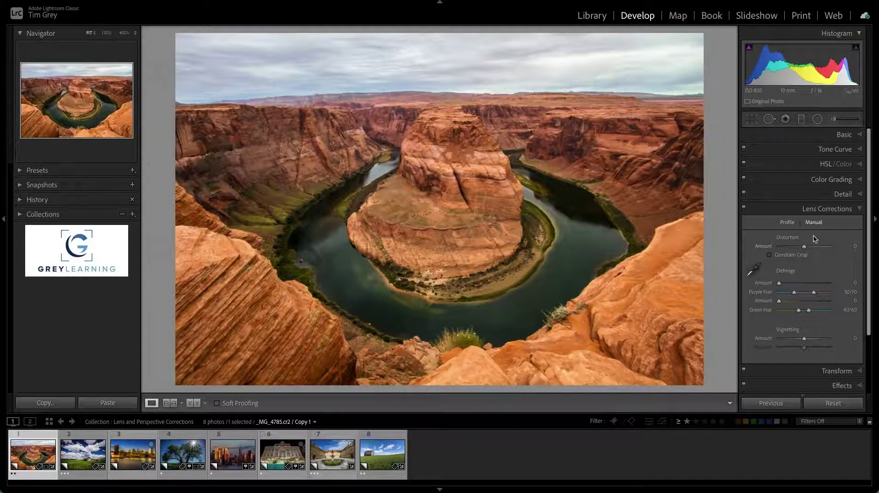
mouse_move(804, 247)
left_mouse_down()
mouse_move(819, 248)
mouse_move(795, 248)
mouse_move(823, 248)
mouse_move(798, 247)
mouse_move(814, 248)
mouse_move(807, 248)
left_mouse_up()
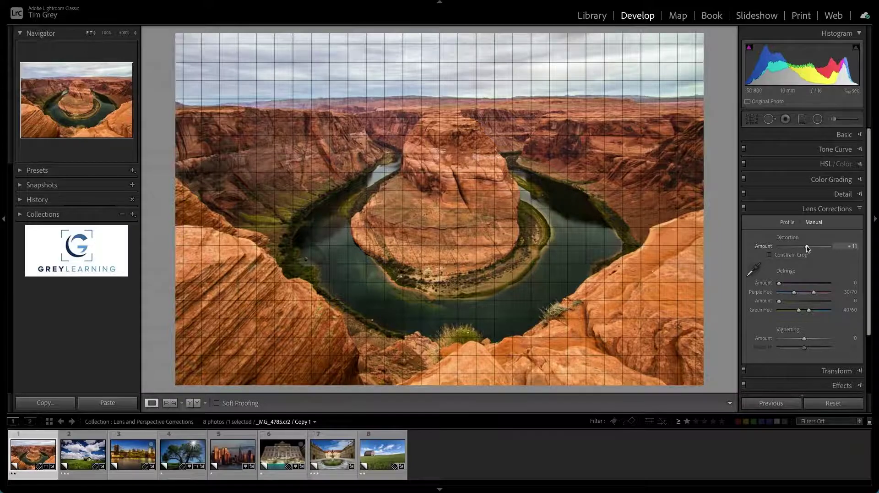
double_click(809, 249)
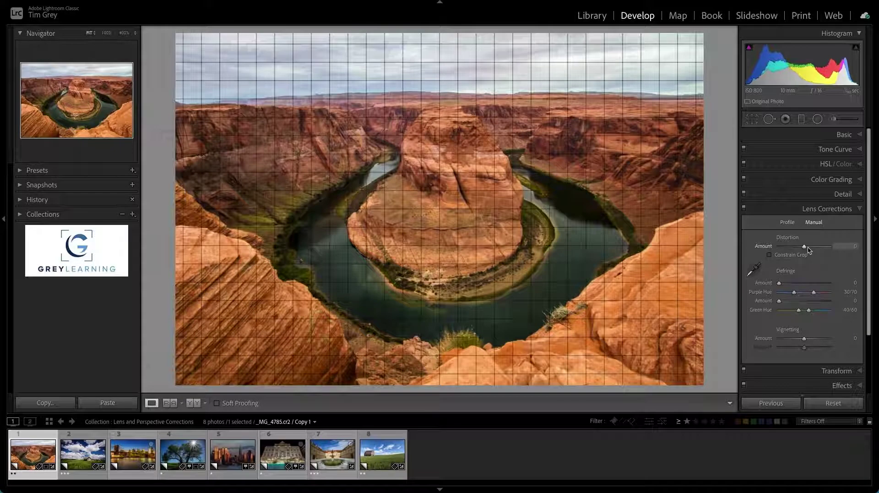
Return to the profile-based corrections and repeatedly switch them on and off to examine the distortion and vignetting changes in the canyon photo
left_click(788, 222)
left_click(750, 243)
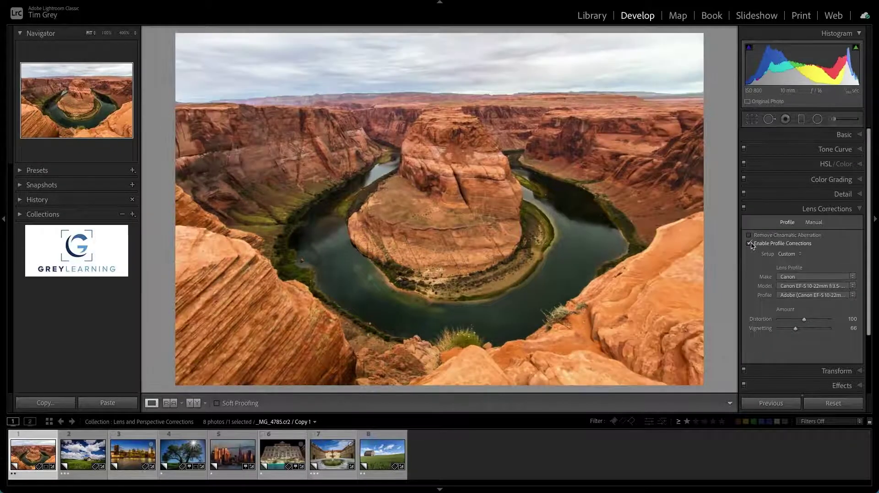
left_click(750, 243)
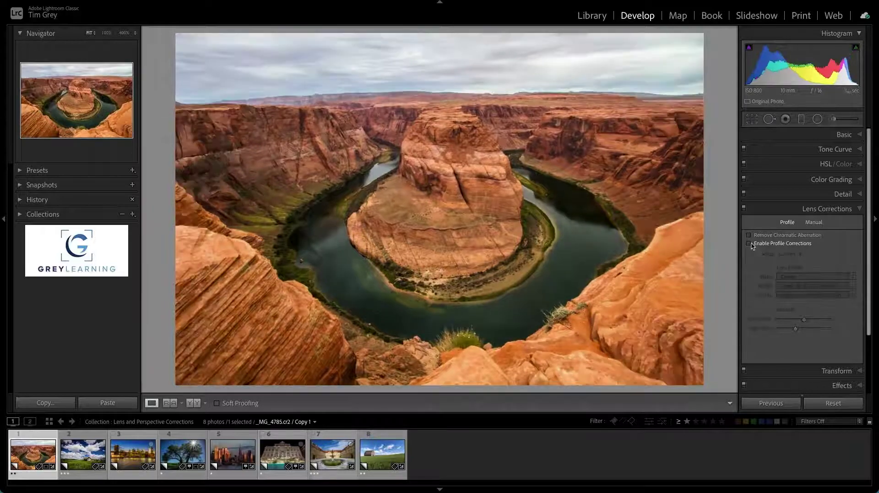
left_click(750, 244)
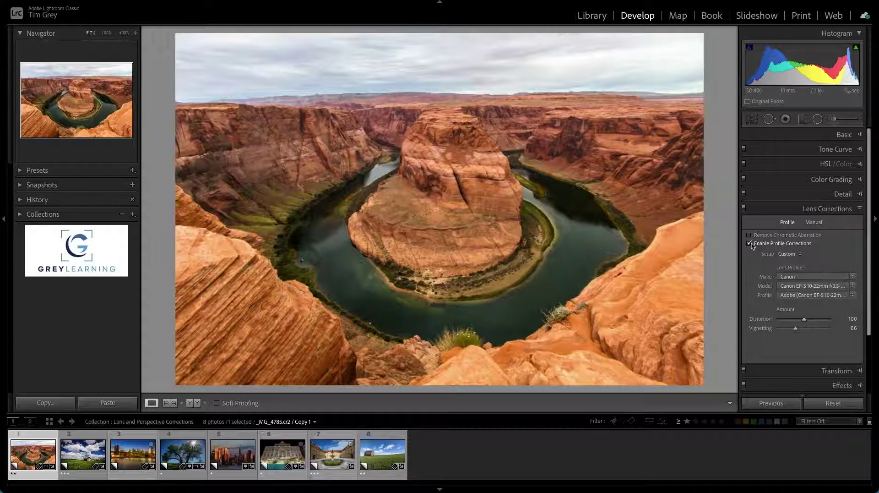
left_click(750, 243)
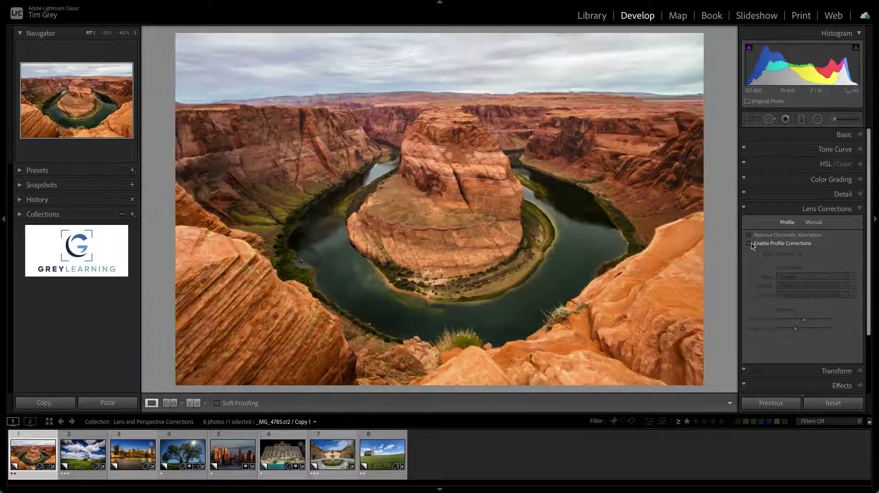
left_click(750, 244)
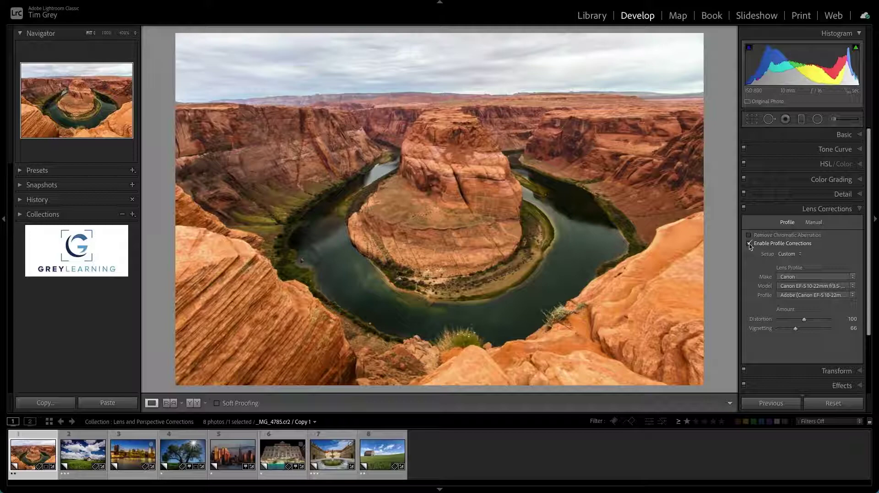
left_click(750, 244)
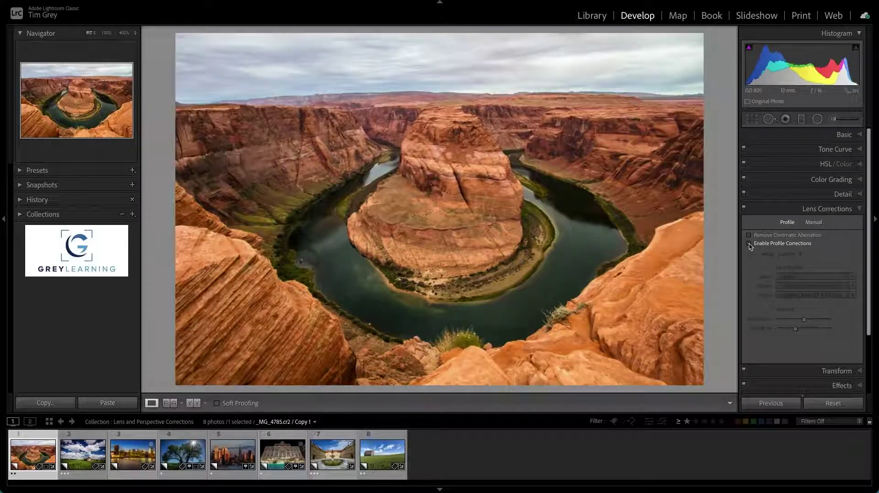
left_click(750, 244)
left_click(750, 244)
left_click(750, 244)
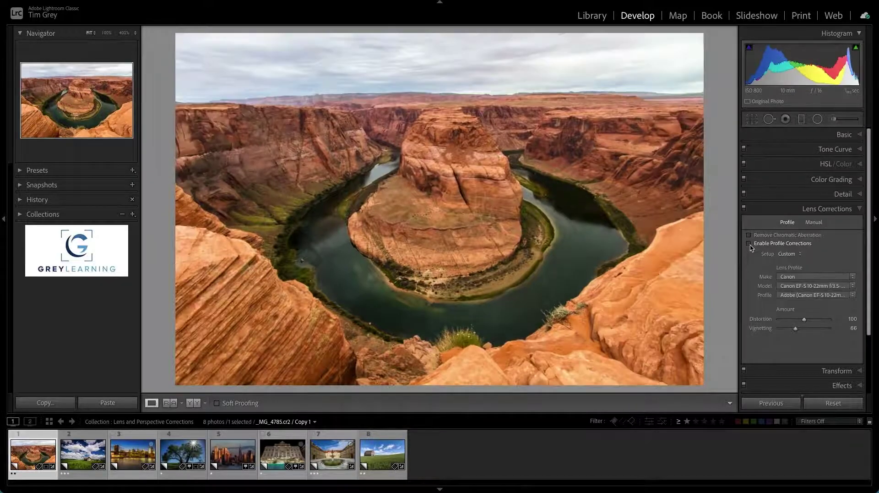
left_click(750, 244)
left_click(750, 244)
left_click(750, 244)
left_click(749, 244)
left_click(750, 245)
left_click(750, 244)
left_click(749, 244)
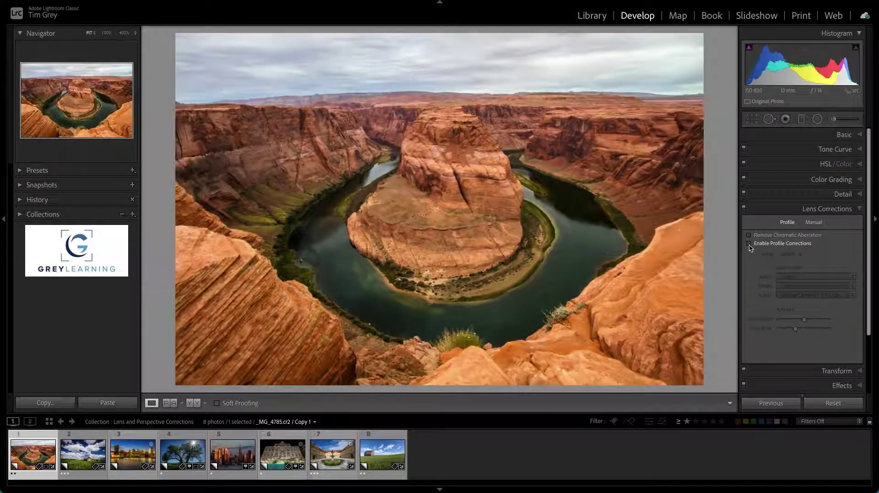
Enable profile corrections for the canyon photo and change the lens profile setup to Auto
left_click(750, 244)
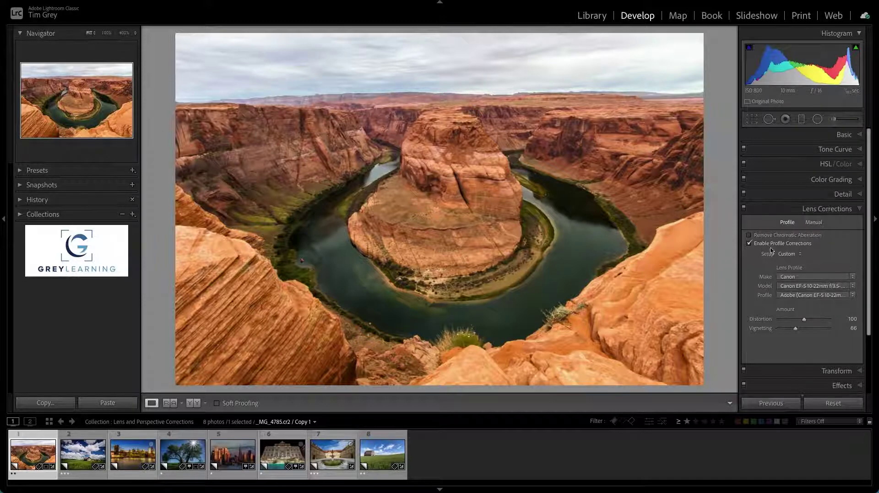
left_click(799, 256)
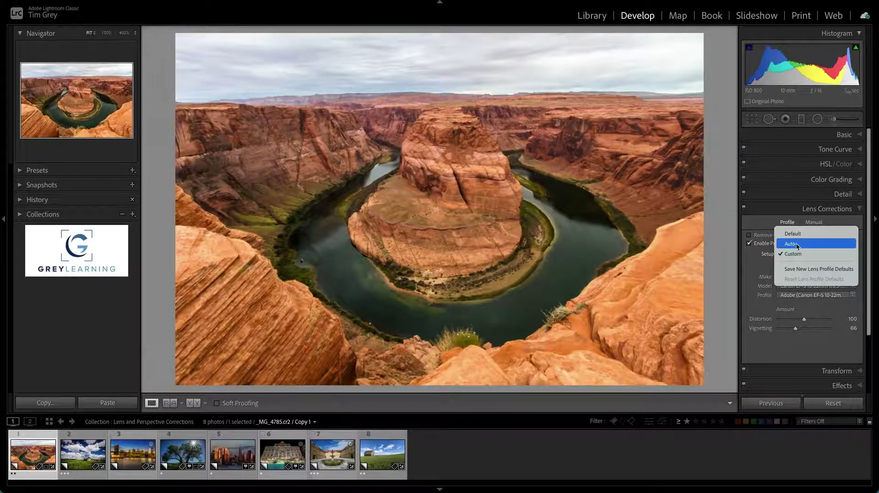
left_click(795, 244)
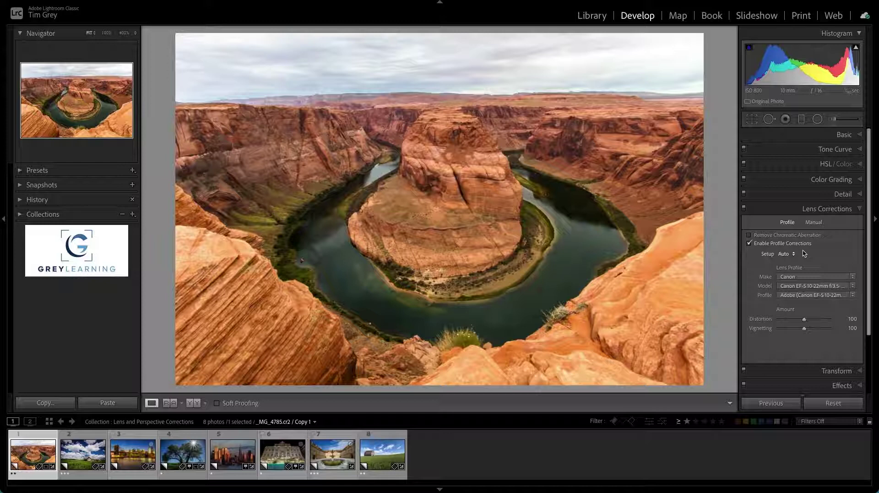
Review the lens make, model and profile choices, keeping Canon, Canon EF-S 10-22mm f/3.5-4.5 USM and its Adobe profile
left_click(806, 277)
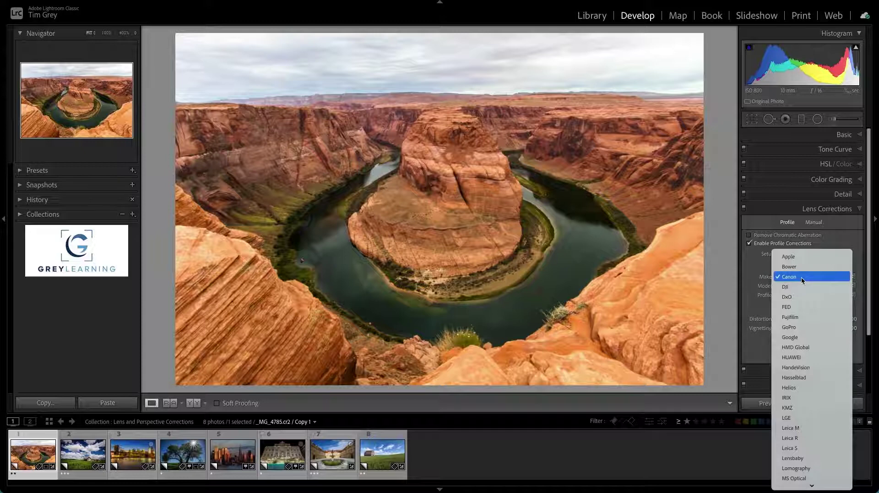
left_click(801, 276)
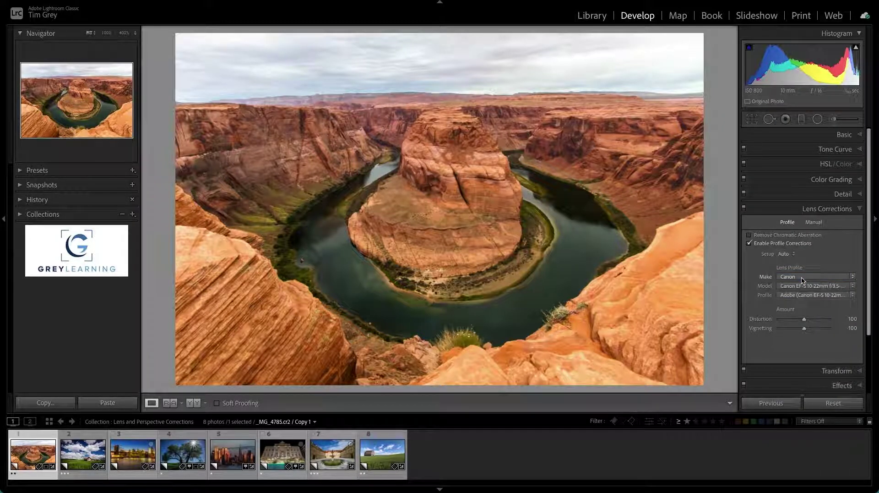
left_click(803, 285)
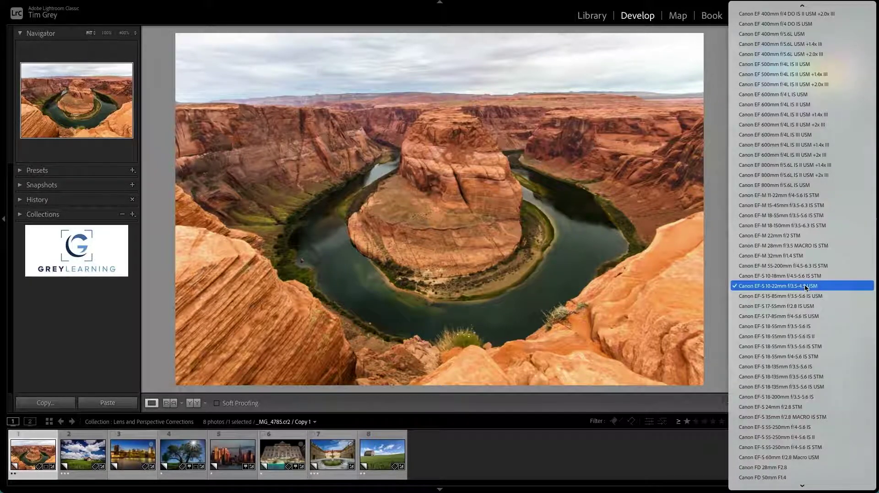
left_click(804, 285)
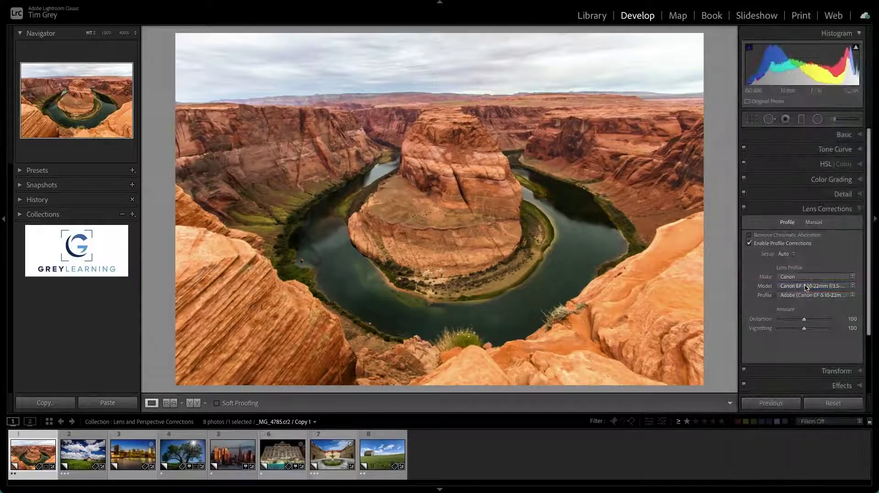
left_click(807, 294)
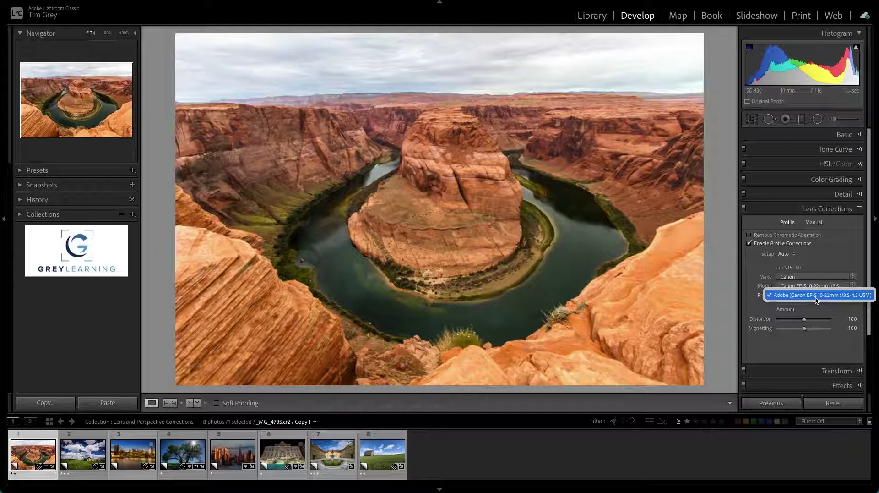
left_click(816, 296)
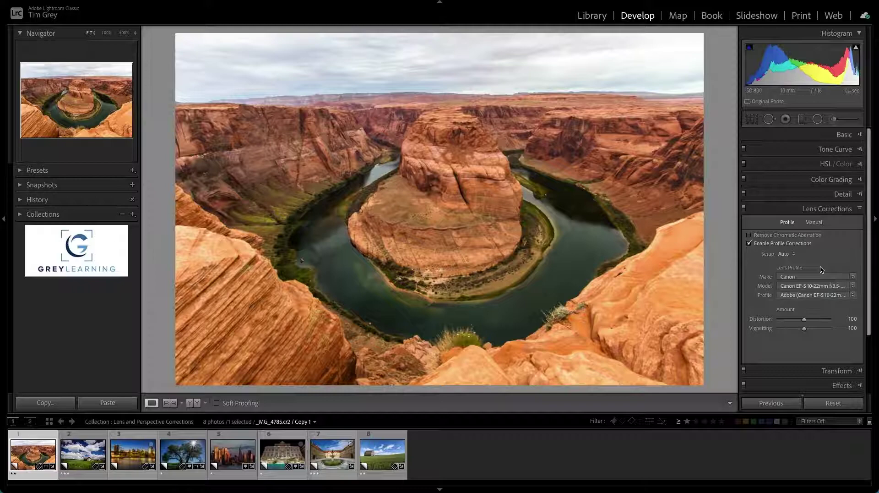
Compare the canyon photo with and without the automatic lens profile, leaving profile corrections enabled
left_click(768, 245)
left_click(768, 245)
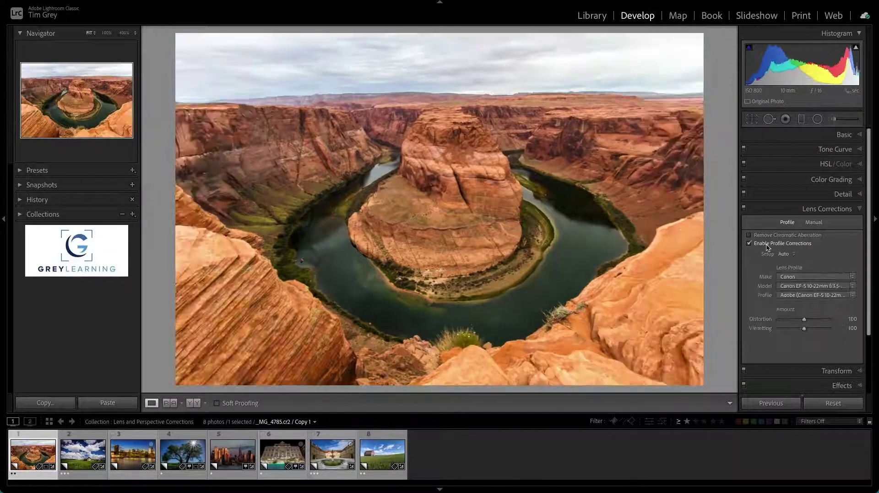
left_click(768, 245)
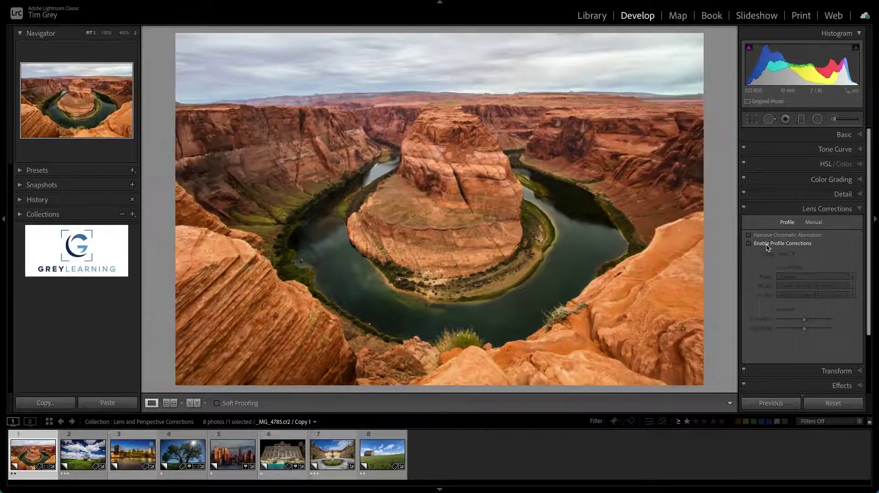
left_click(768, 245)
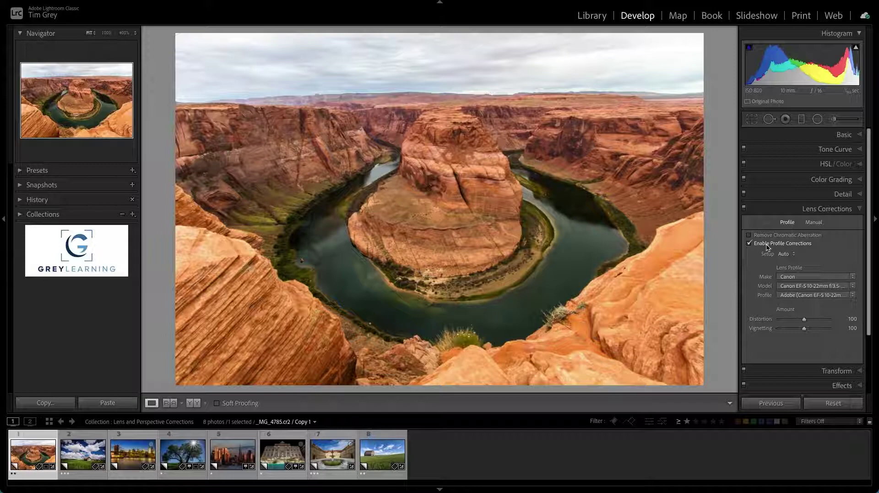
Open the second photo, the farmhouse in a green field, and toggle its profile corrections to compare edge brightness and distortion
left_click(81, 451)
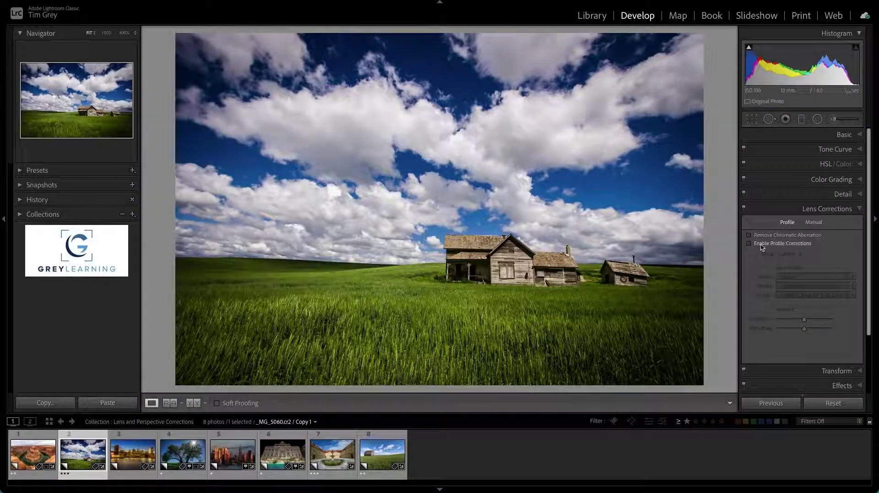
left_click(763, 247)
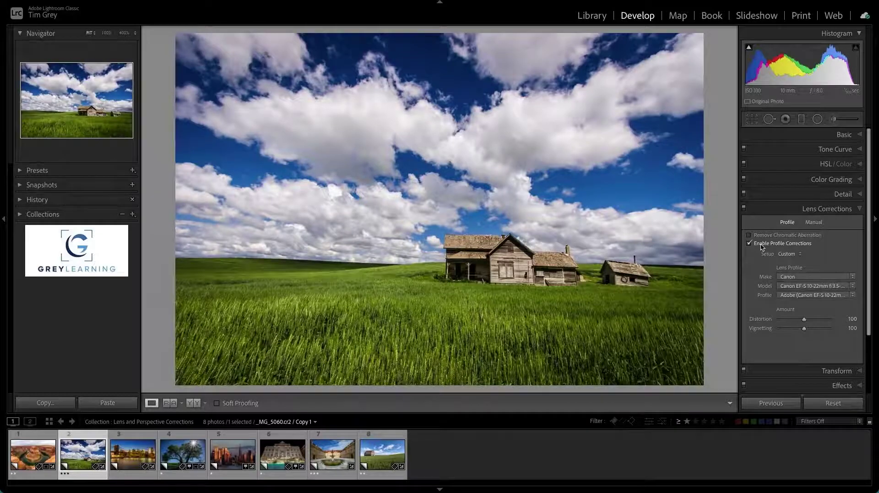
left_click(763, 246)
left_click(762, 246)
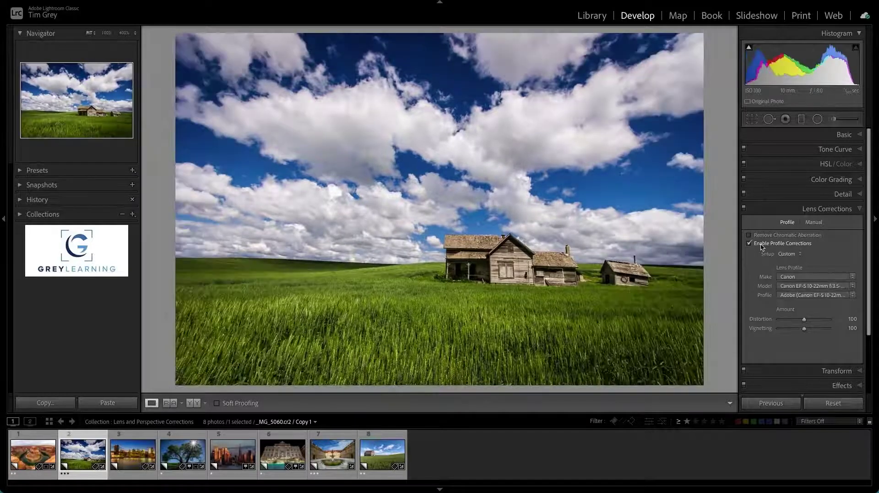
left_click(762, 247)
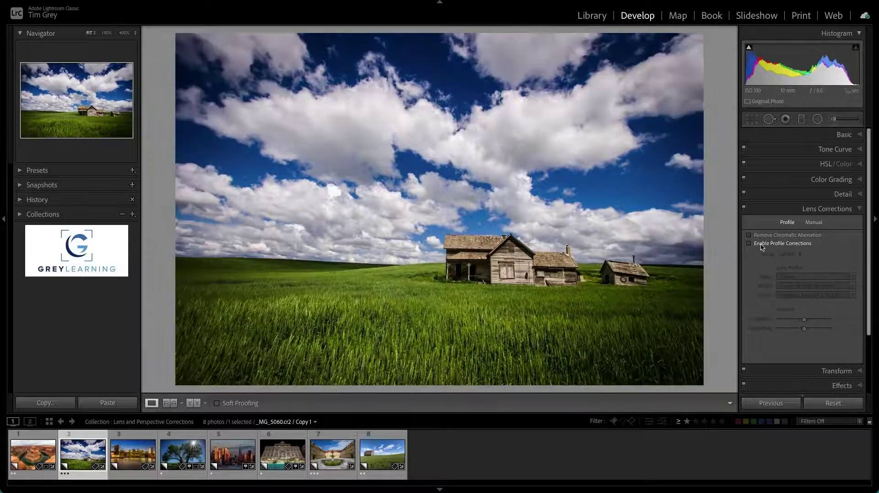
left_click(762, 246)
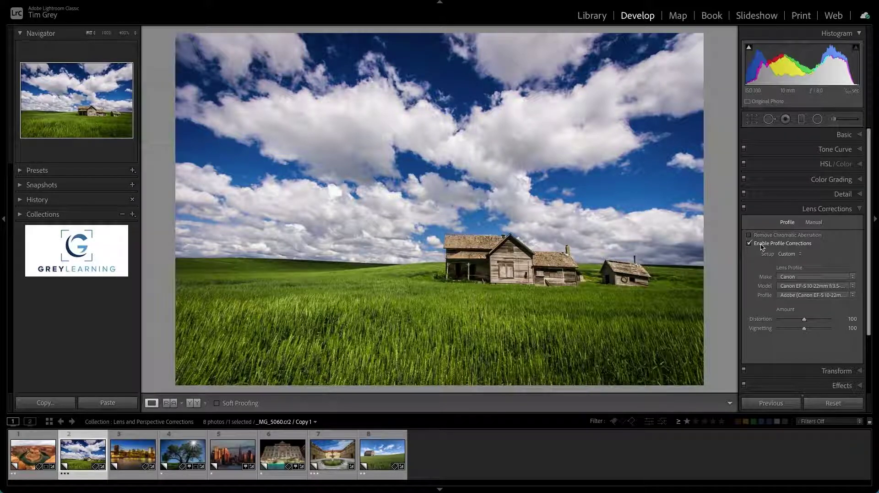
left_click(762, 246)
left_click(762, 246)
left_click(762, 246)
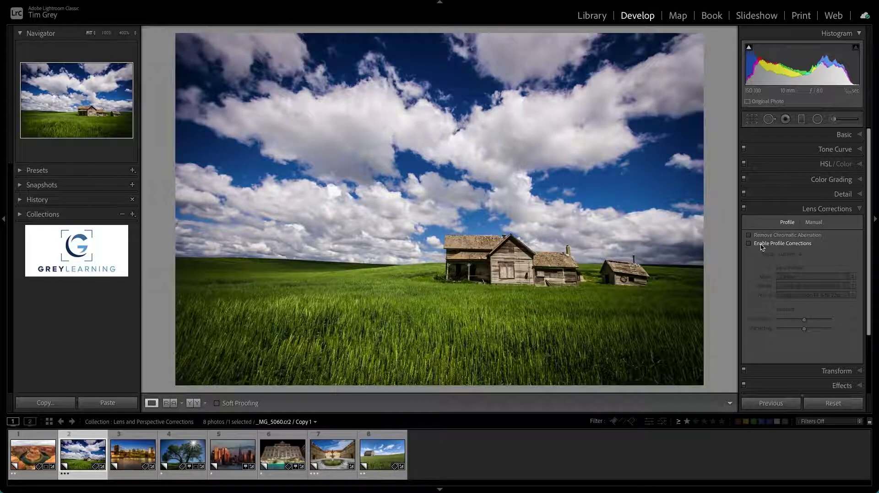
left_click(763, 247)
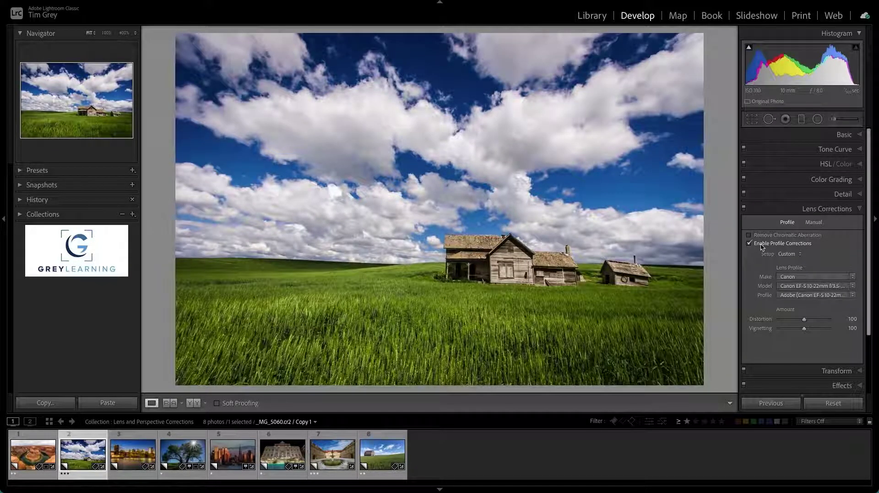
left_click(762, 246)
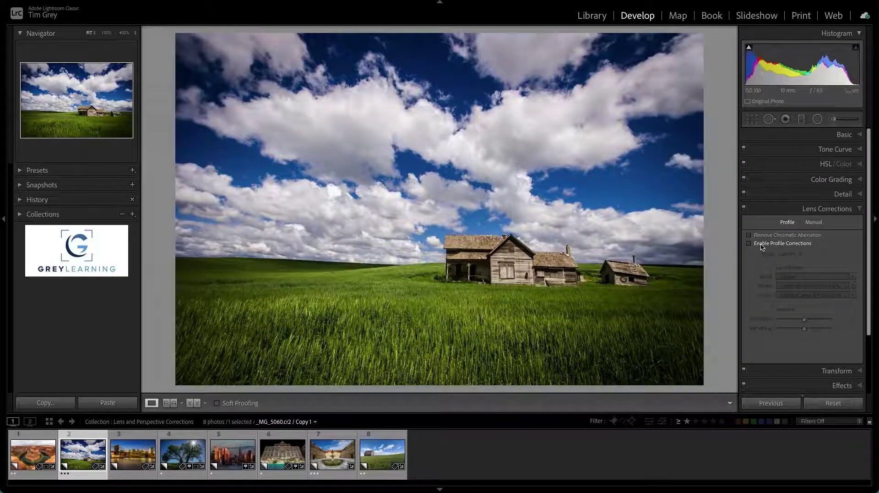
Compare the farmhouse photo with and without profile corrections, leaving them enabled
left_click(762, 247)
left_click(763, 247)
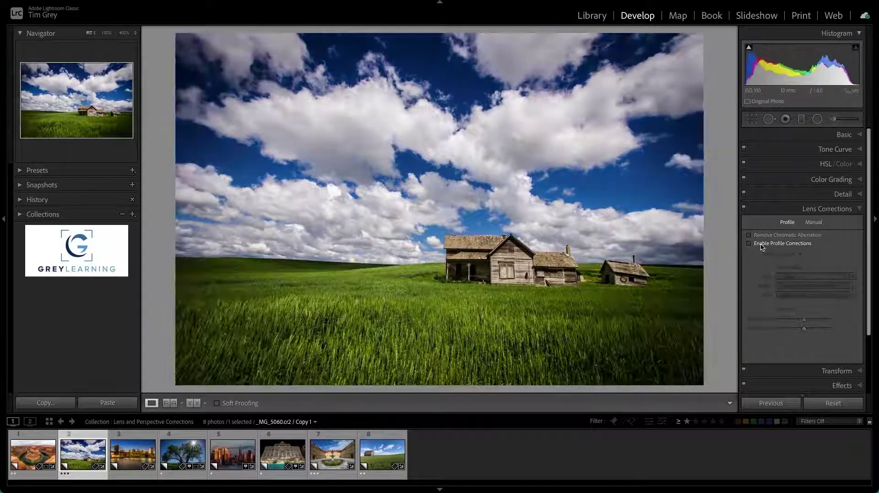
left_click(762, 247)
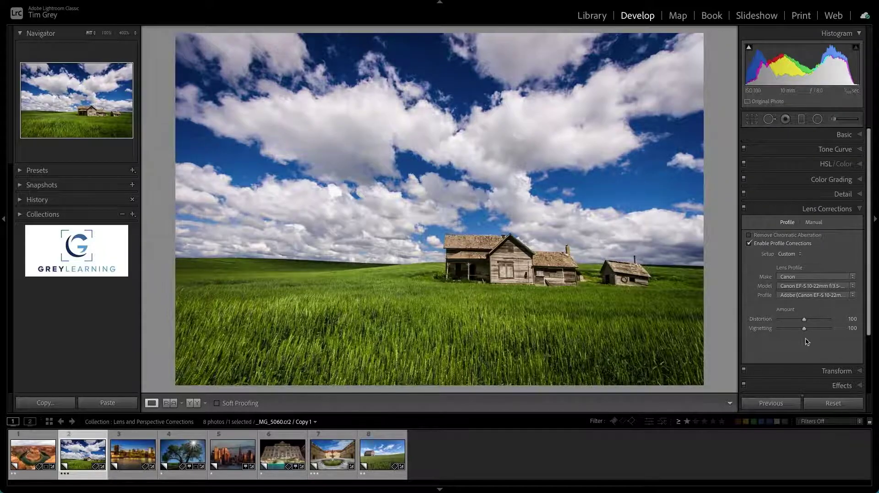
Try stronger and weaker profile distortion correction on the farmhouse photo, settling on a Distortion amount of 60
left_click_drag(805, 319, 806, 326)
left_click(805, 320)
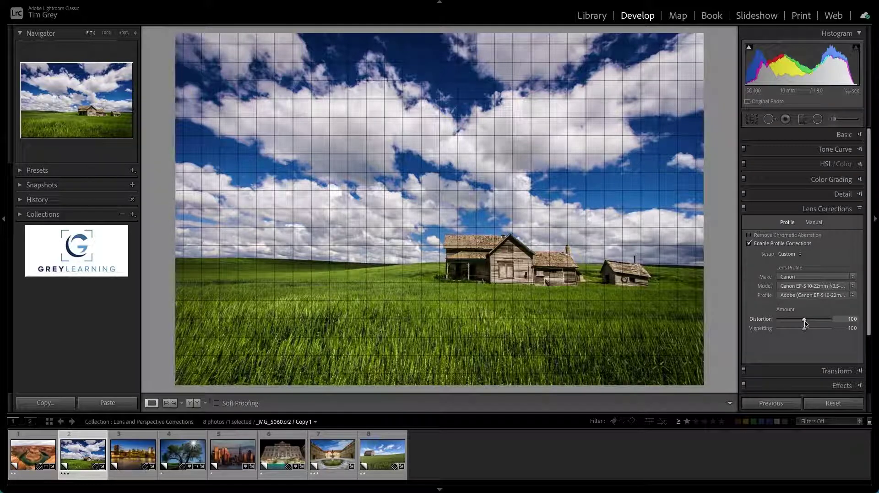
mouse_move(806, 323)
left_mouse_down()
mouse_move(833, 322)
mouse_move(774, 322)
mouse_move(816, 322)
left_mouse_up()
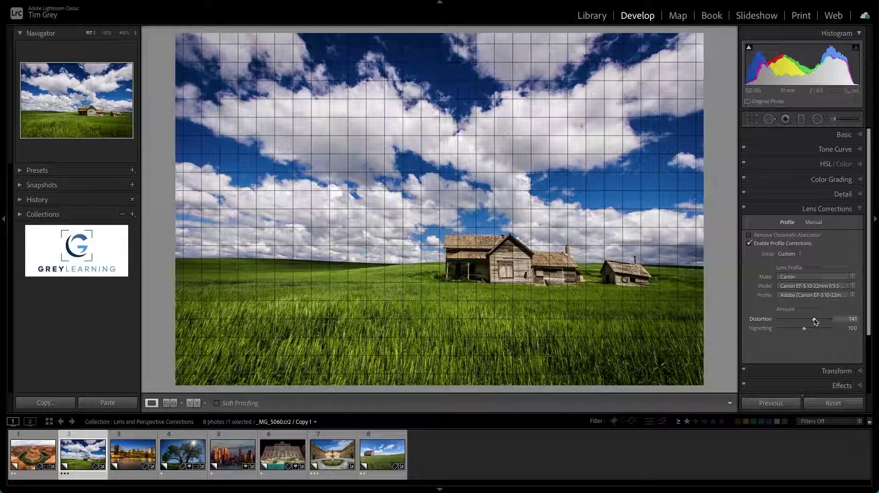
left_click_drag(814, 321, 795, 319)
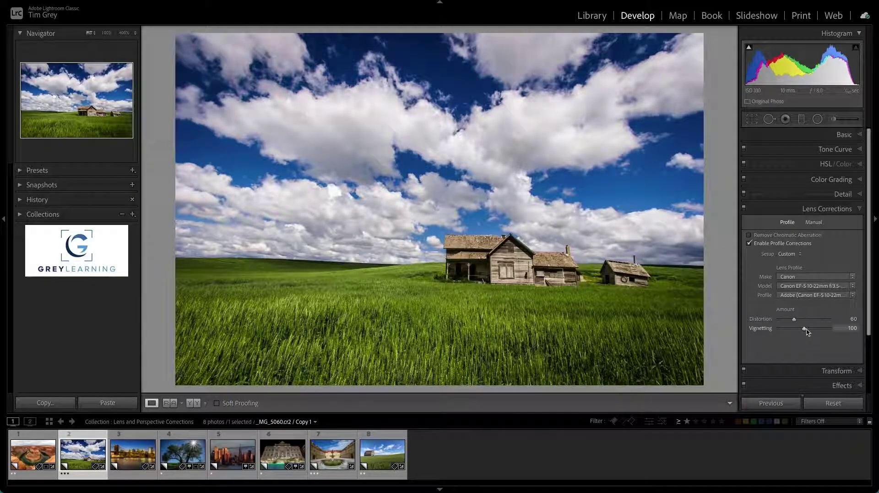
Test high and low profile vignetting correction on the farmhouse photo and settle on a Vignetting amount of 139
left_click_drag(808, 332, 840, 333)
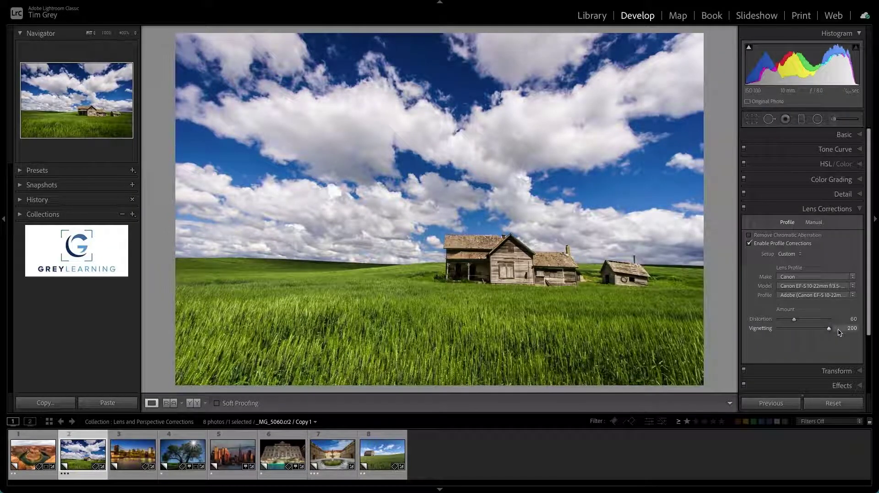
left_click_drag(829, 330, 804, 328)
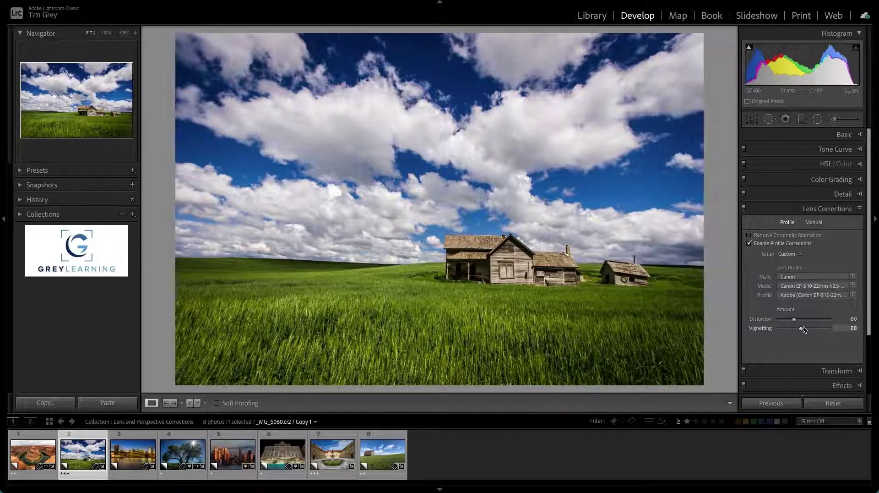
mouse_move(804, 329)
left_mouse_down()
mouse_move(815, 329)
mouse_move(796, 328)
mouse_move(819, 327)
mouse_move(795, 327)
left_mouse_up()
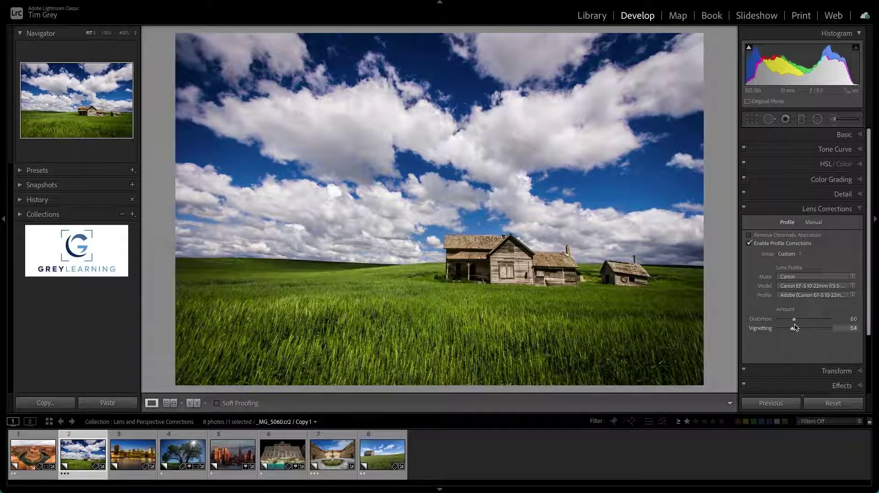
left_click_drag(795, 327, 816, 328)
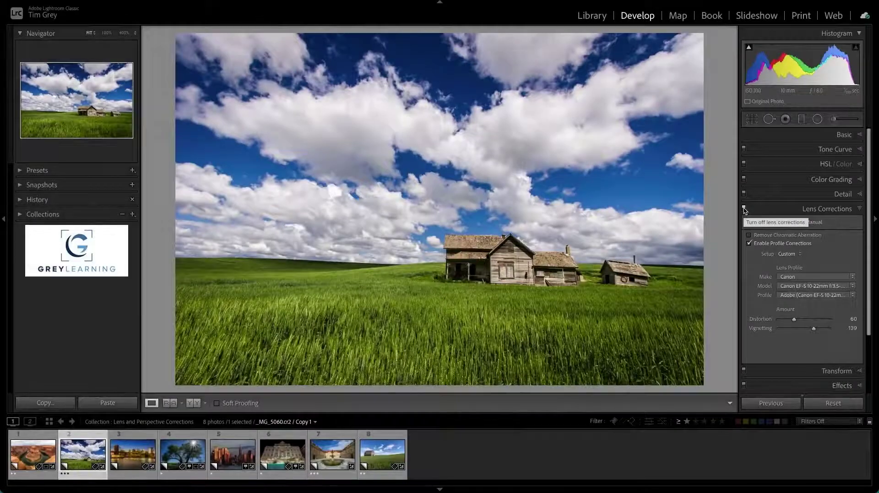
Toggle all lens corrections off and on to compare the farmhouse photo's corner brightness and distortion, leaving them on
left_click(745, 210)
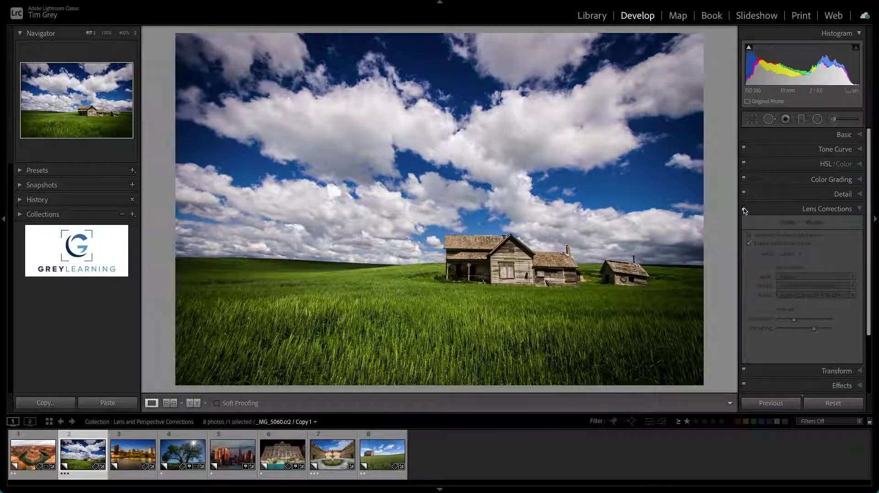
left_click(744, 209)
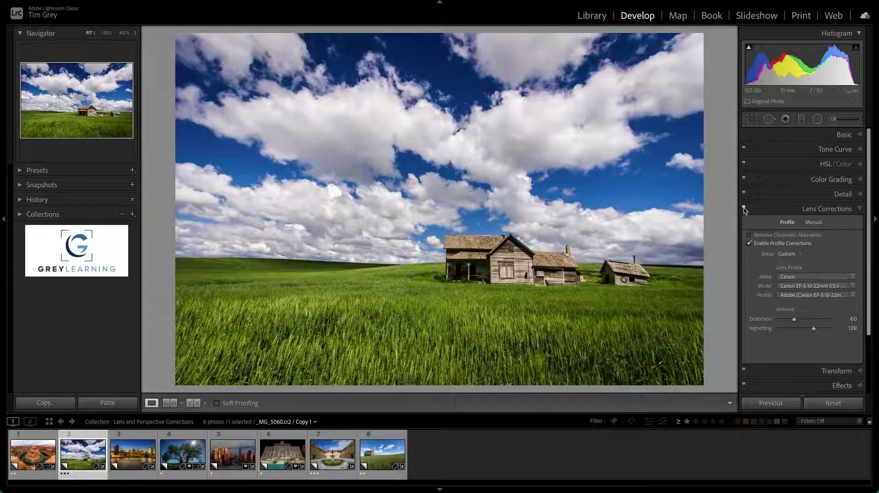
left_click(745, 210)
left_click(744, 209)
left_click(745, 210)
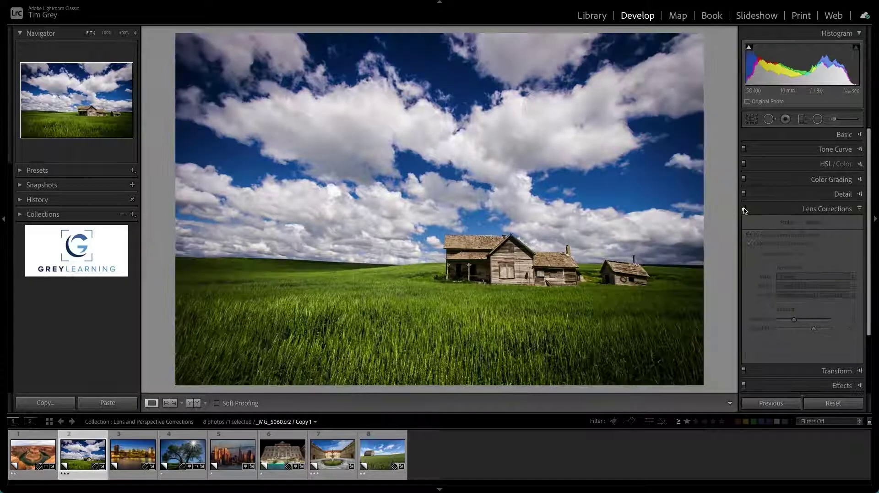
left_click(744, 210)
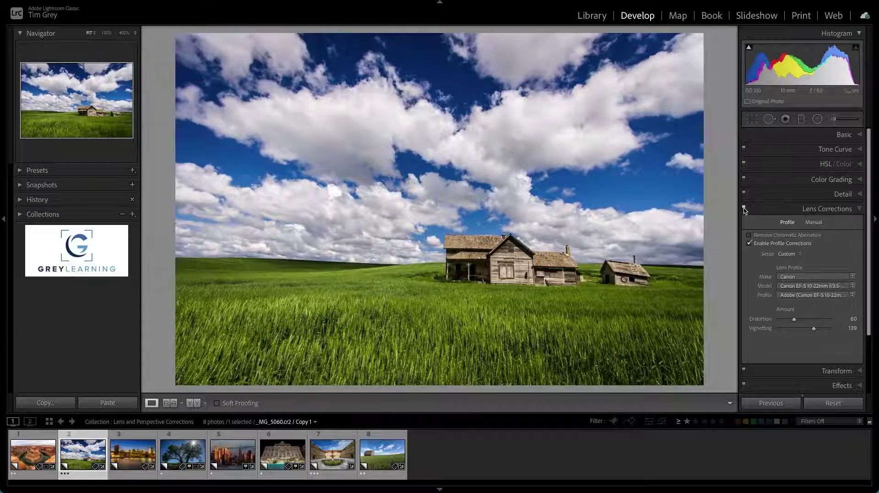
left_click(744, 209)
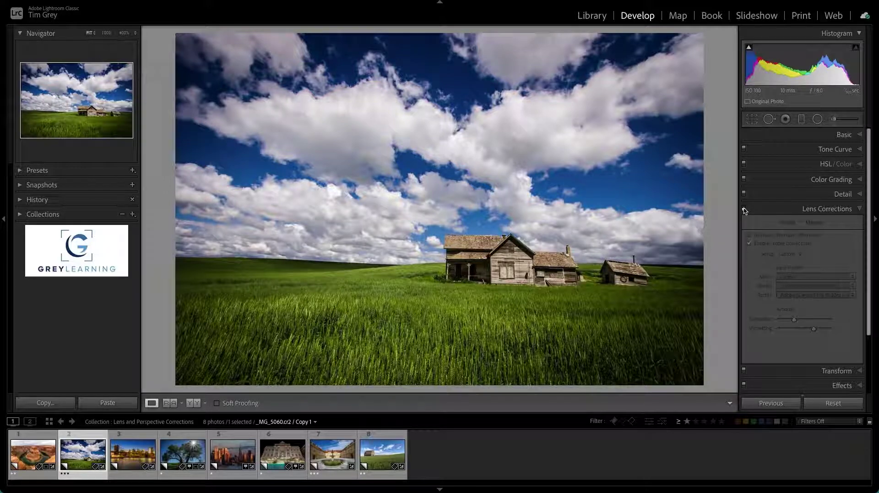
left_click(744, 210)
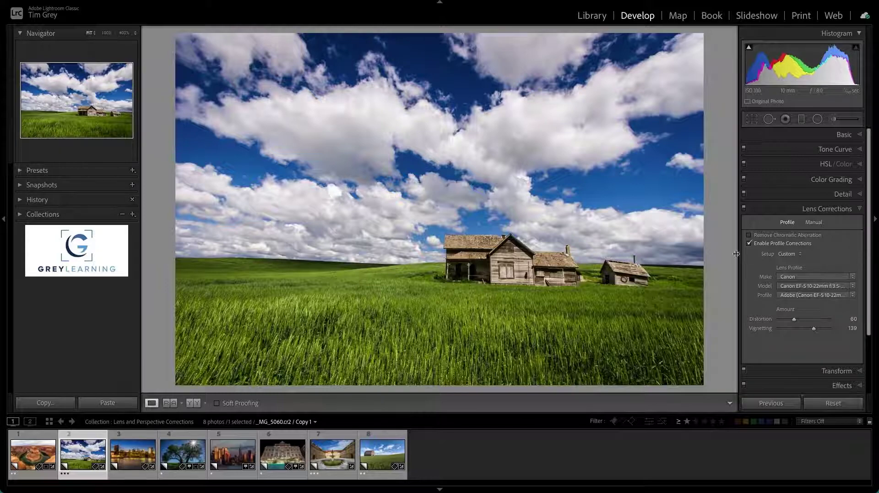
Open the third photo, the bridge at dusk, and remove chromatic aberration while inspecting the tower edges at 100%
left_click(131, 449)
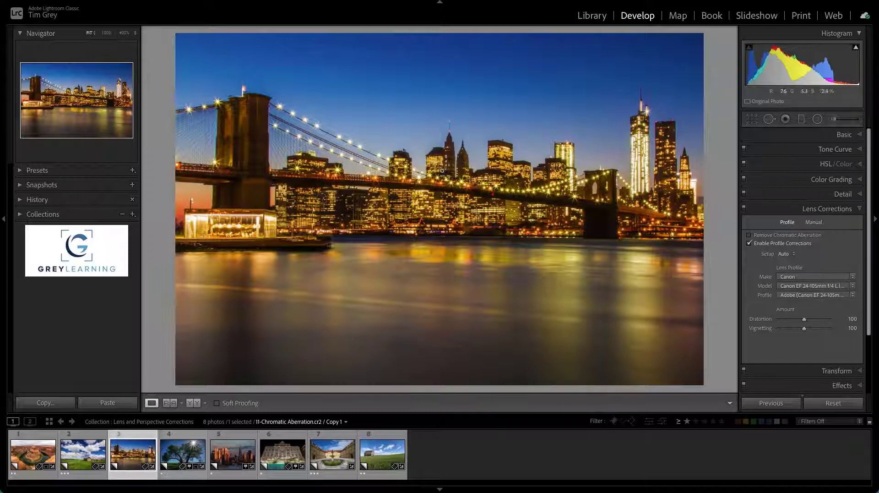
left_click(267, 104)
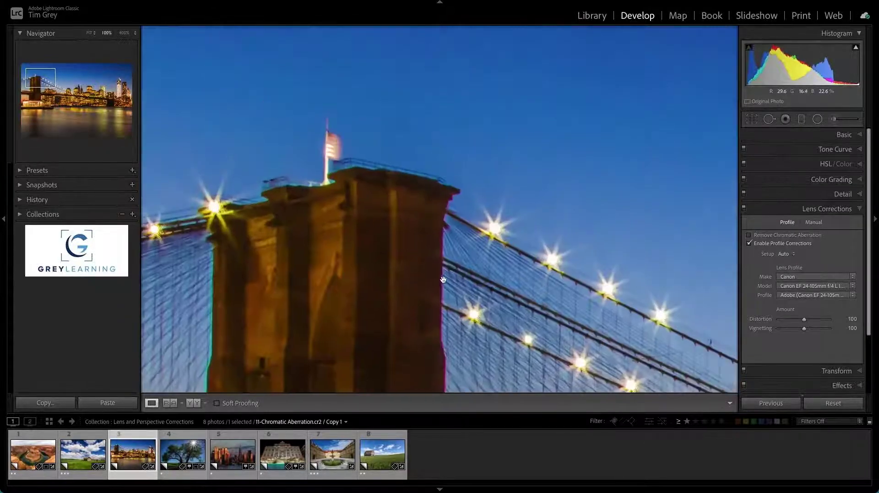
left_click_drag(468, 308, 397, 195)
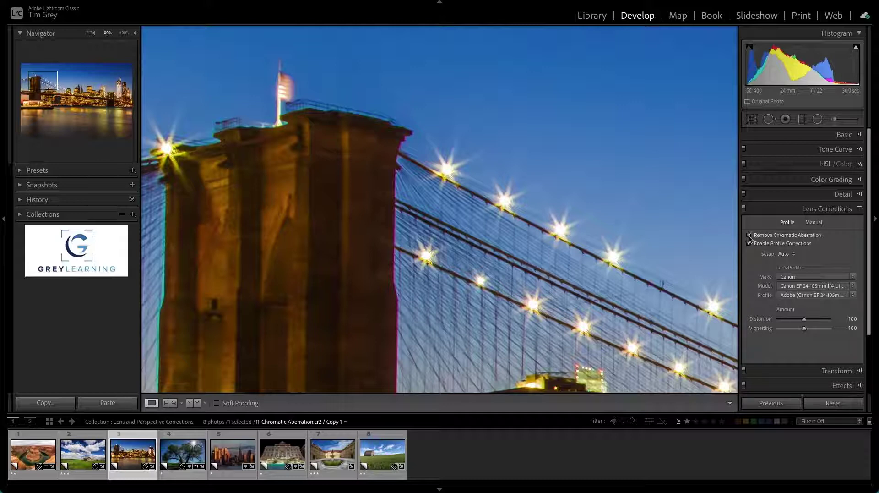
left_click(749, 236)
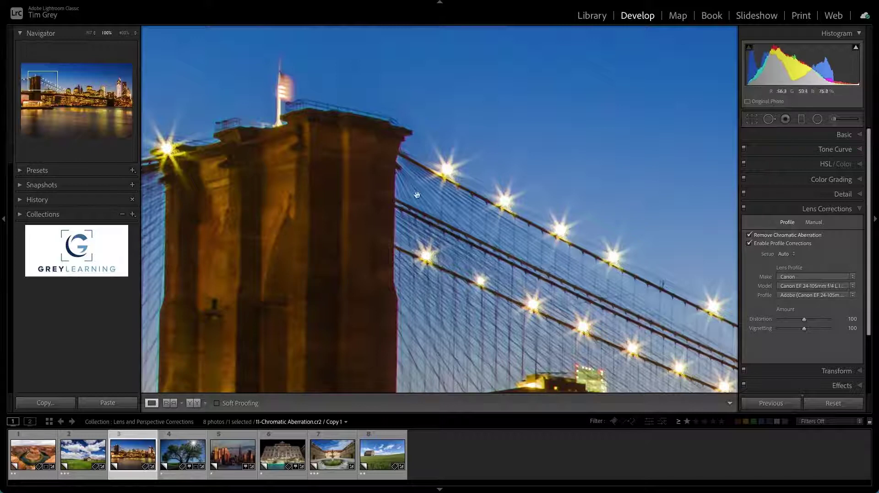
Rate the bridge photo one star and set its manual purple defringe amount to 18, checking the tower's edge at 400%
left_click(125, 32)
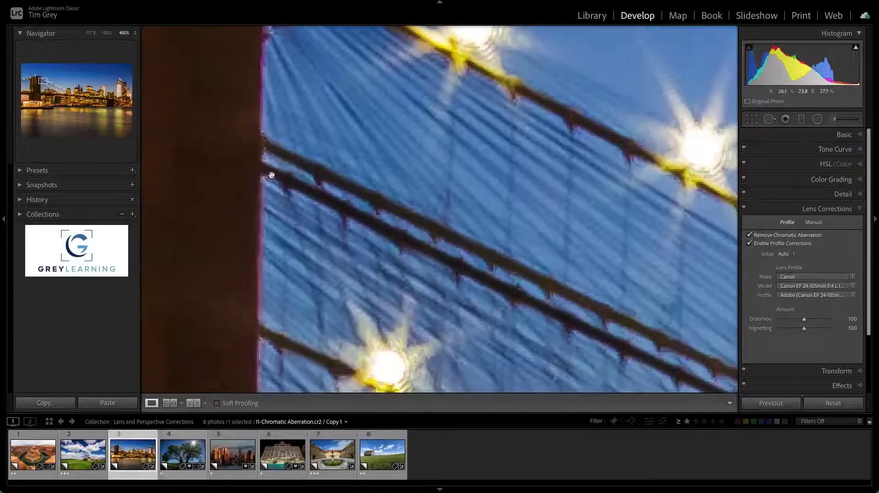
left_click_drag(269, 172, 375, 289)
left_click_drag(373, 240, 406, 205)
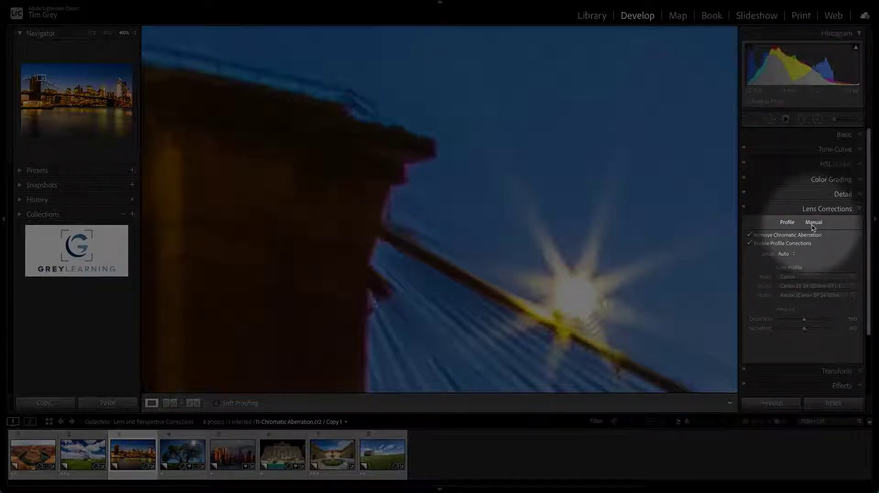
left_click(814, 222)
key("1")
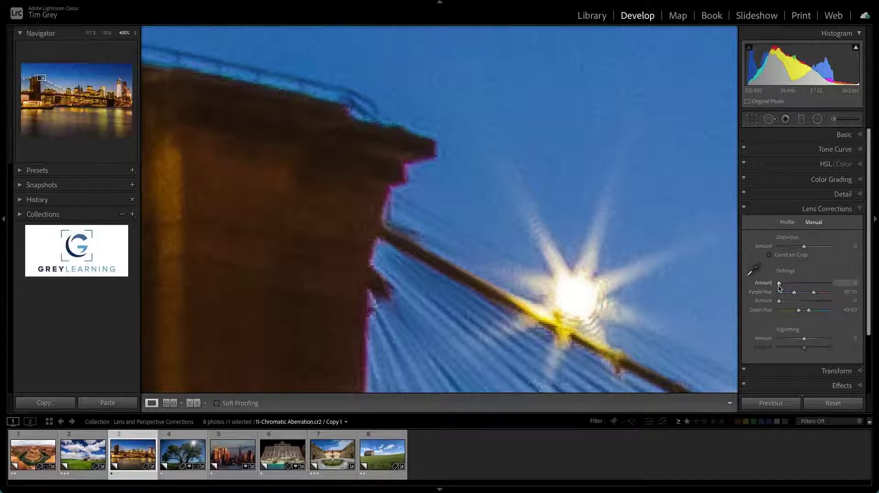
left_click_drag(782, 284, 811, 286)
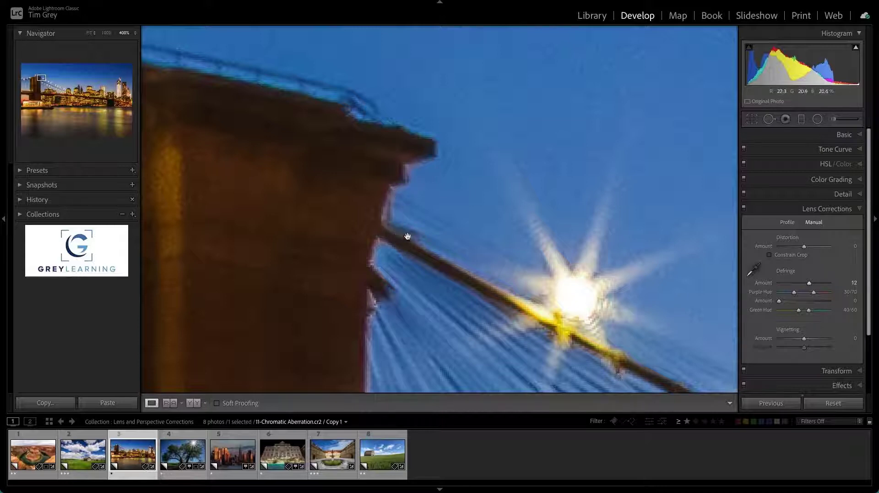
left_click_drag(808, 284, 827, 285)
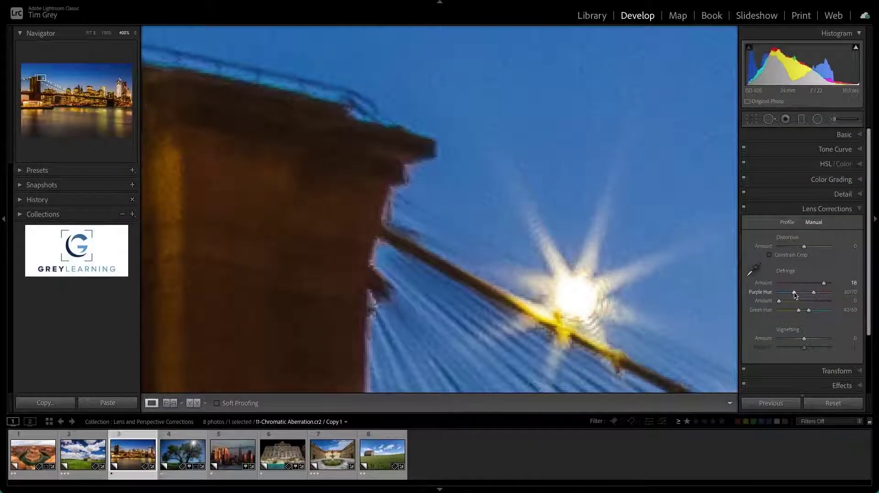
Adjust the defringe Purple Hue range to 43/80 and reduce the purple amount to 5
left_click_drag(795, 294, 824, 296)
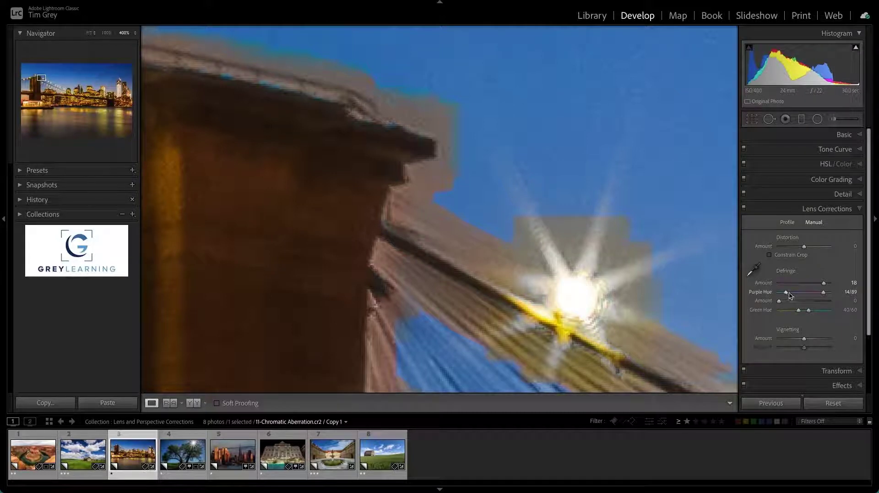
left_click_drag(788, 294, 805, 296)
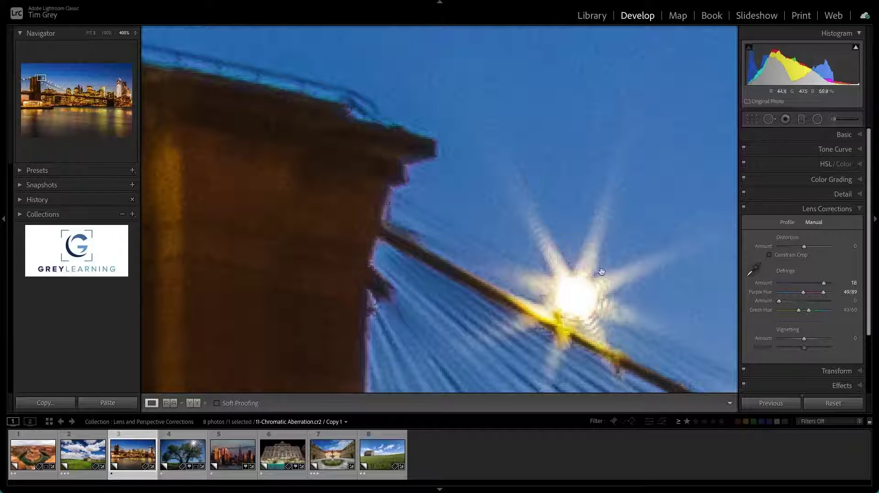
left_click_drag(803, 292, 800, 293)
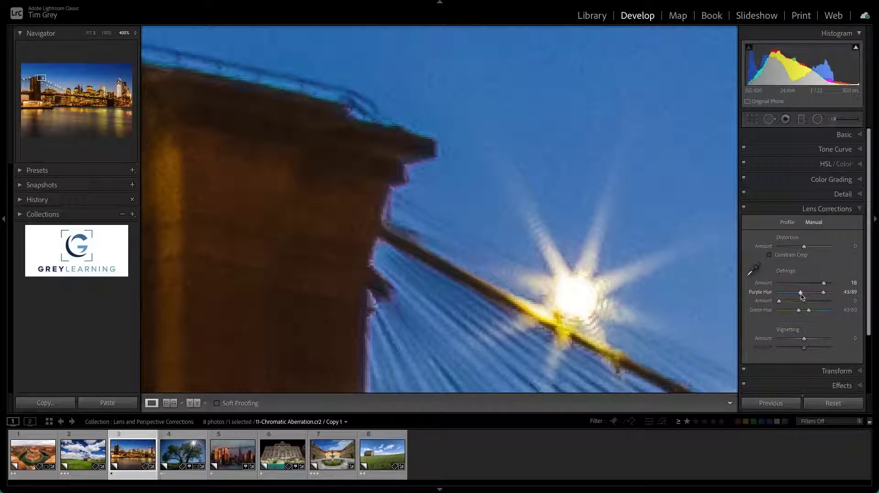
mouse_move(823, 293)
left_mouse_down()
mouse_move(815, 295)
mouse_move(831, 297)
left_mouse_up()
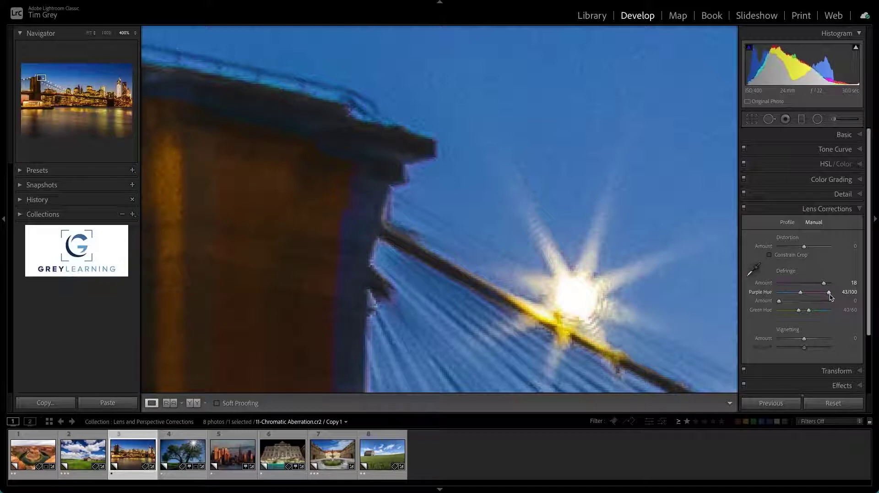
left_click_drag(831, 297, 820, 297)
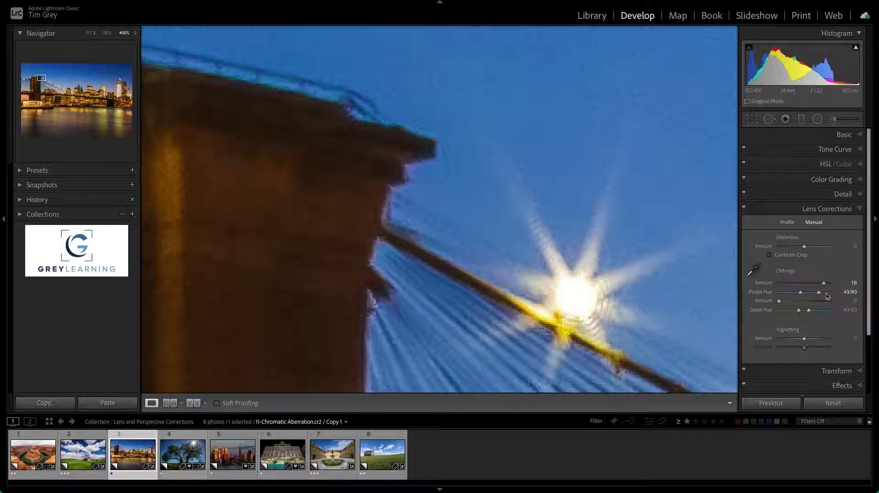
left_click_drag(824, 283, 799, 285)
mouse_move(799, 284)
left_mouse_down()
mouse_move(779, 286)
mouse_move(794, 284)
left_mouse_up()
Defringe the cyan edge on the tower's other side with a Green Hue range of 33/84 and amount of 4, checking at 100%
left_click_drag(214, 211, 419, 170)
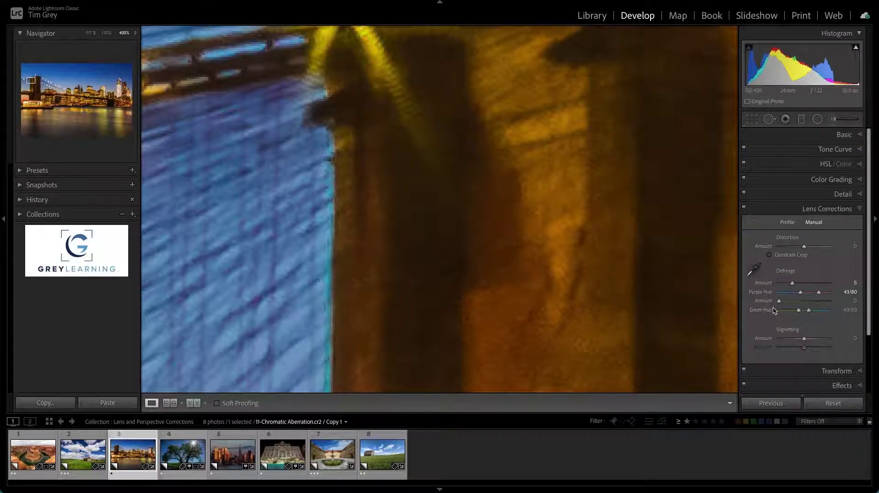
left_click_drag(779, 301, 822, 306)
left_click_drag(799, 311, 780, 311)
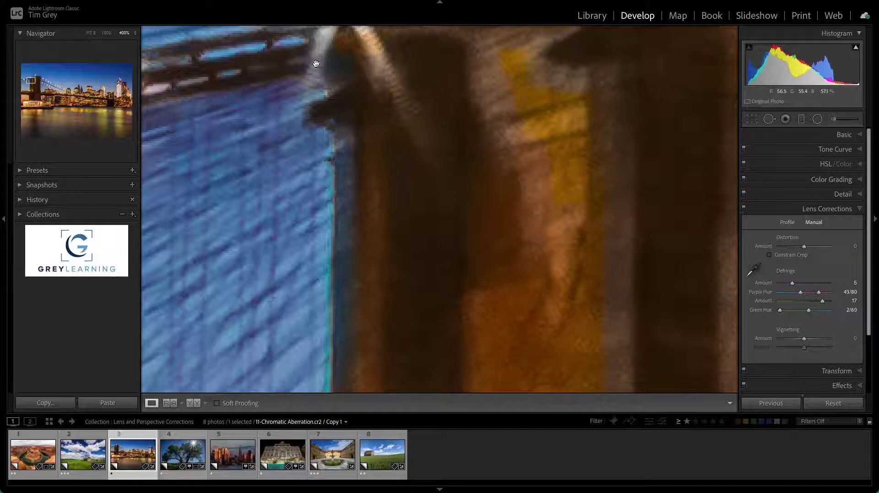
left_click_drag(780, 311, 797, 311)
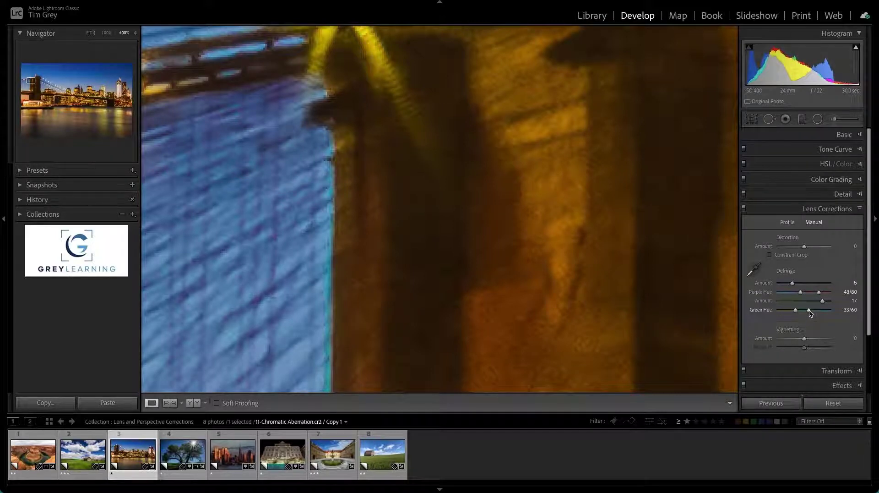
left_click_drag(810, 312, 831, 312)
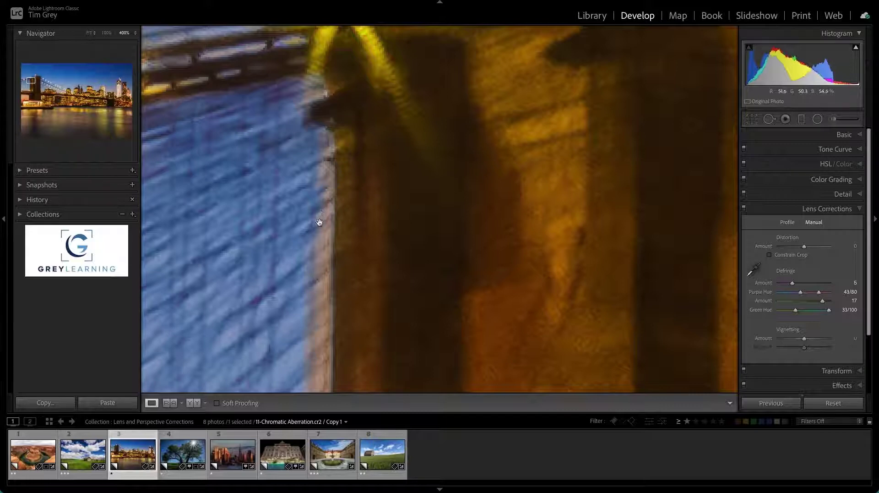
left_click_drag(829, 312, 821, 313)
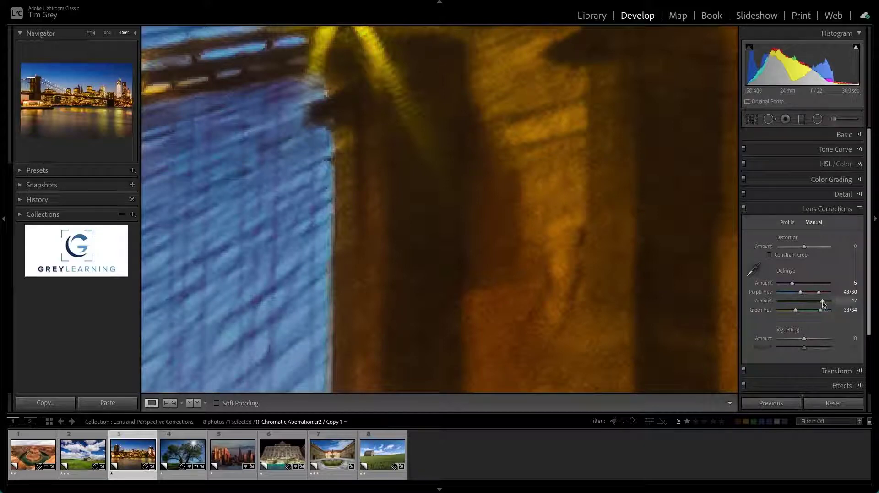
left_click_drag(823, 302, 791, 303)
left_click(107, 33)
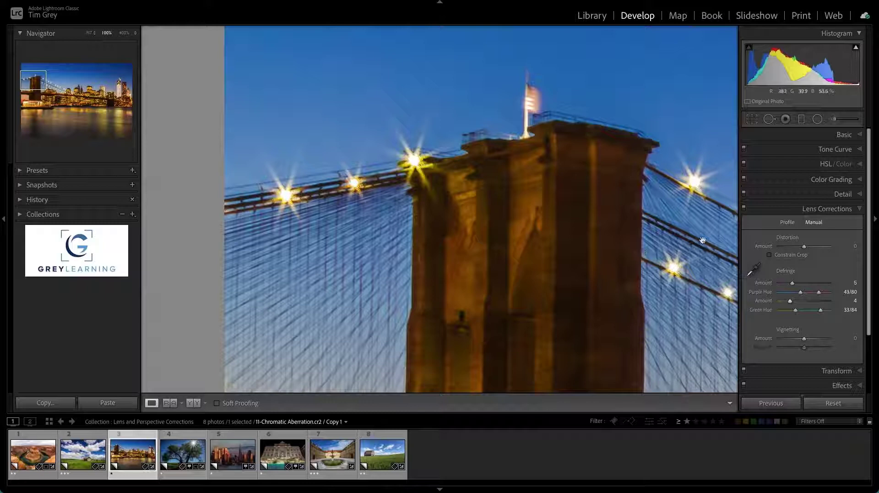
Compare the bridge tower with and without lens corrections at 100%, finishing with them enabled and the whole photo in view
left_click(744, 210)
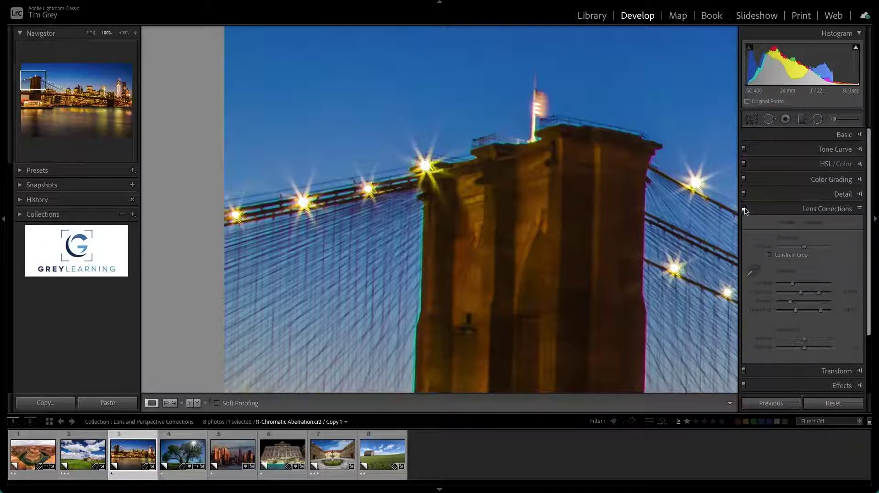
left_click(744, 210)
left_click(745, 210)
left_click(745, 210)
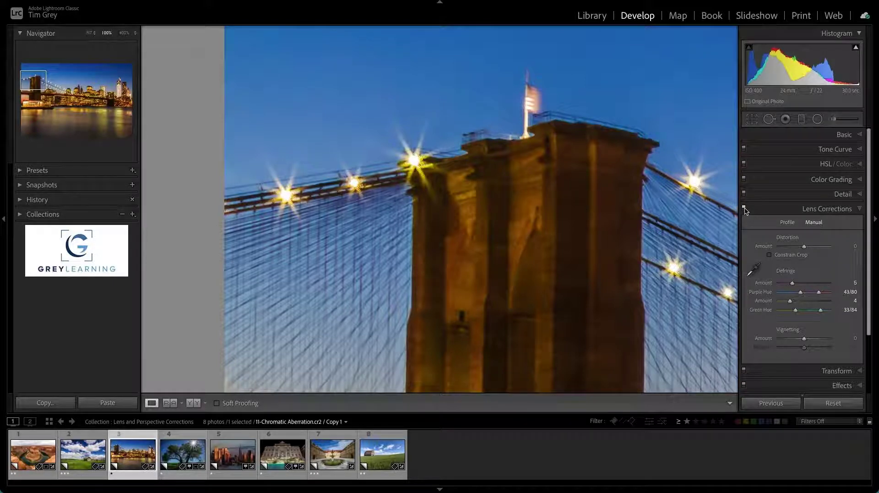
left_click(608, 208)
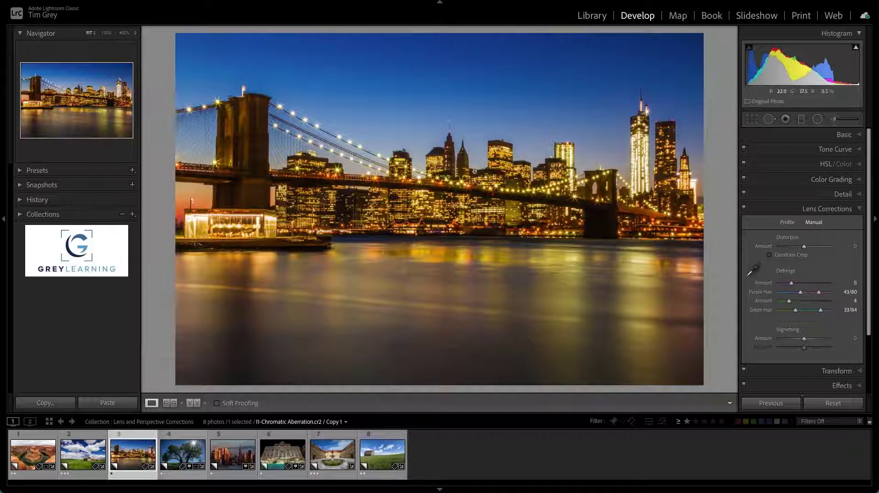
Examine the bridge tower and the skyline buildings at 100% for remaining color fringing along their edges
left_click(266, 120)
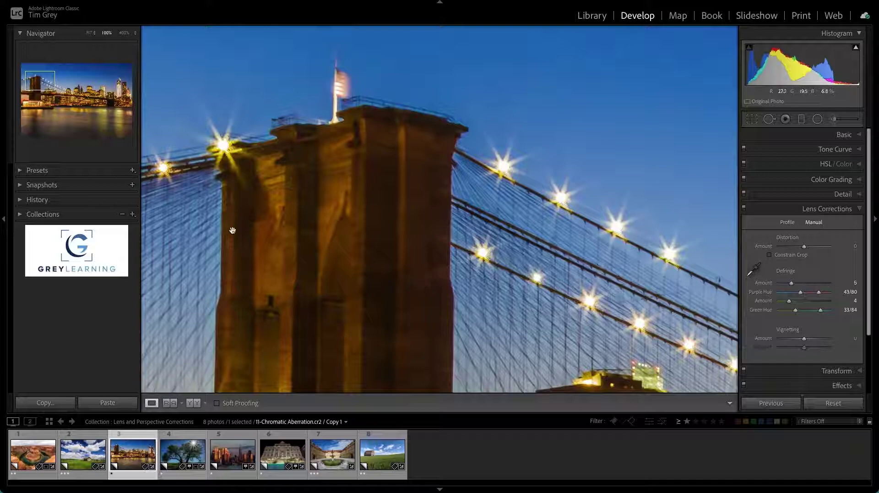
left_click(438, 301)
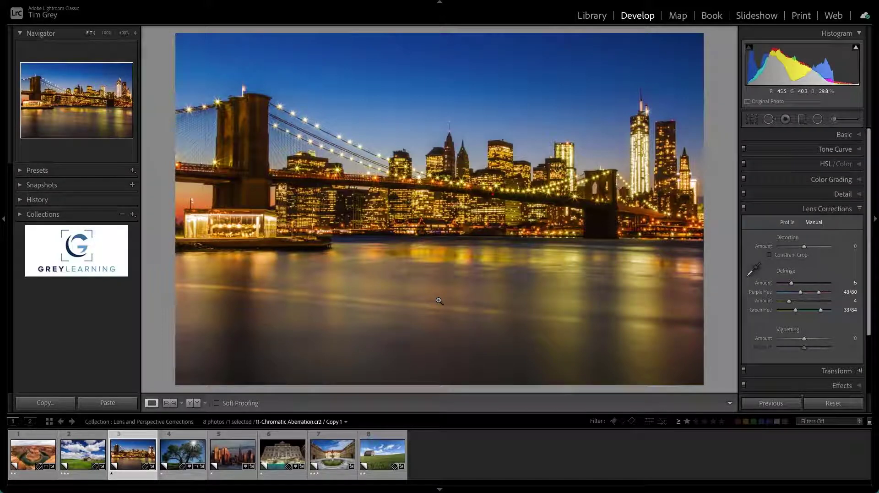
left_click(461, 168)
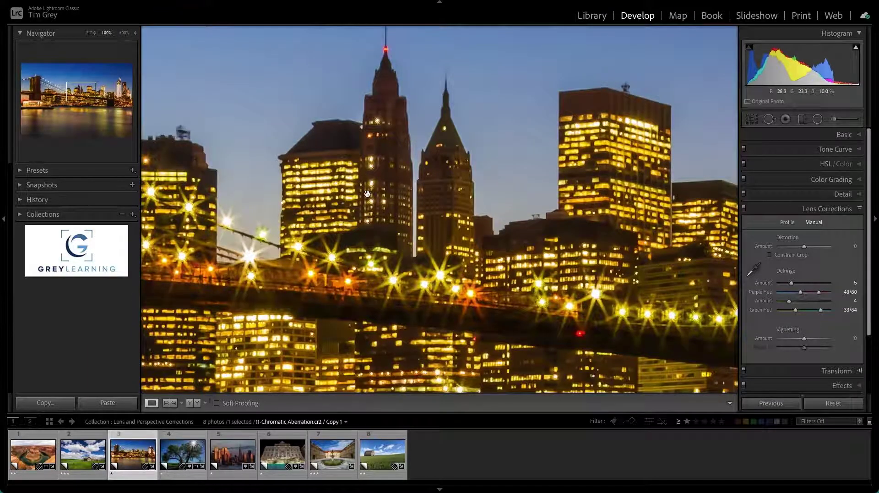
left_click_drag(367, 193, 483, 207)
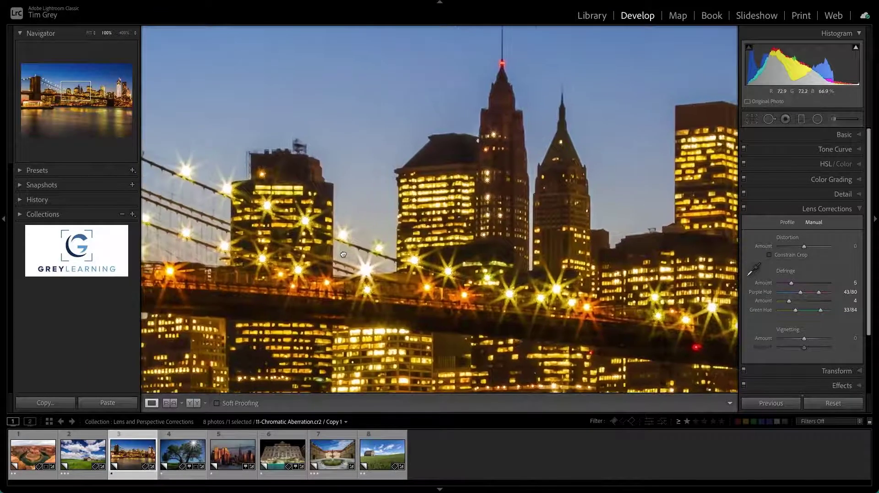
left_click_drag(343, 254, 408, 257)
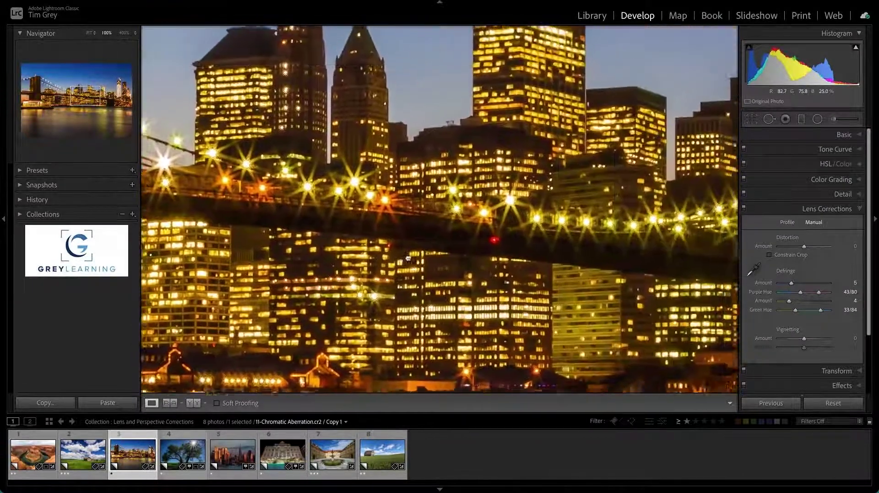
left_click_drag(587, 217, 405, 261)
left_click_drag(611, 204, 419, 230)
left_click_drag(635, 230, 391, 195)
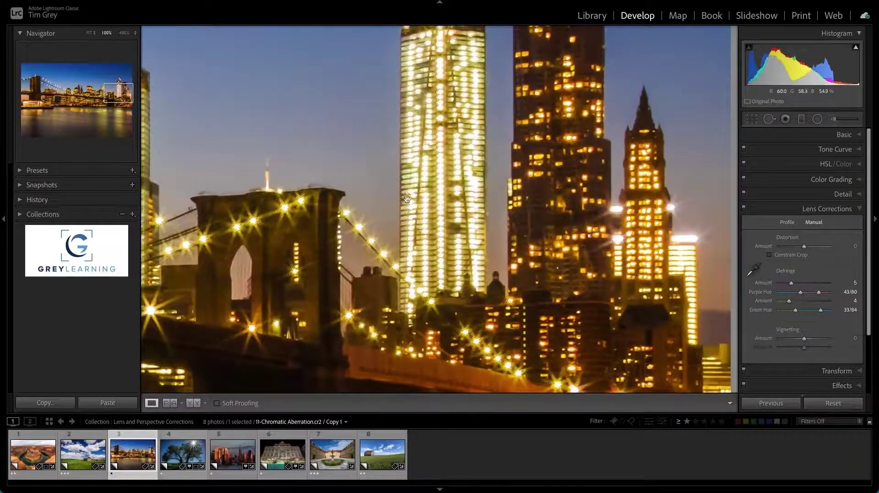
left_click_drag(458, 155, 462, 257)
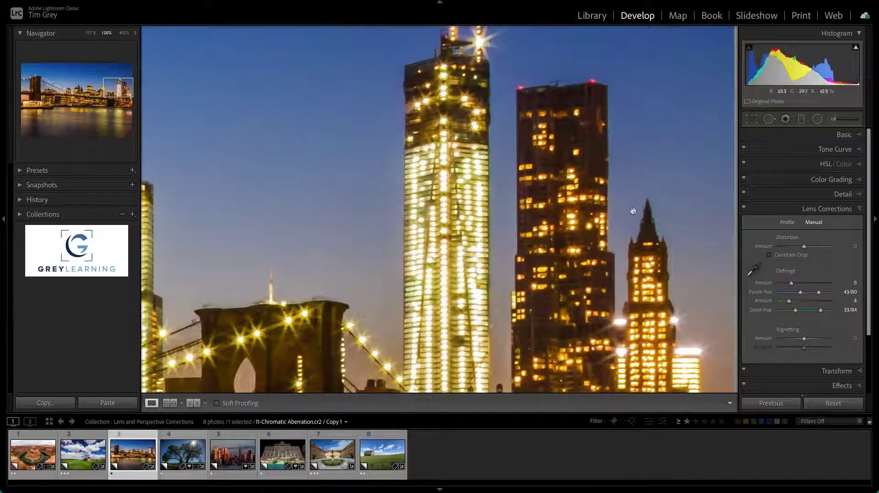
Set the defringe Green Hue range to 33/93 and the green amount to 5, checking the skyscraper tops at 400%
left_click_drag(820, 310, 824, 313)
left_click(124, 33)
left_click_drag(507, 83, 447, 263)
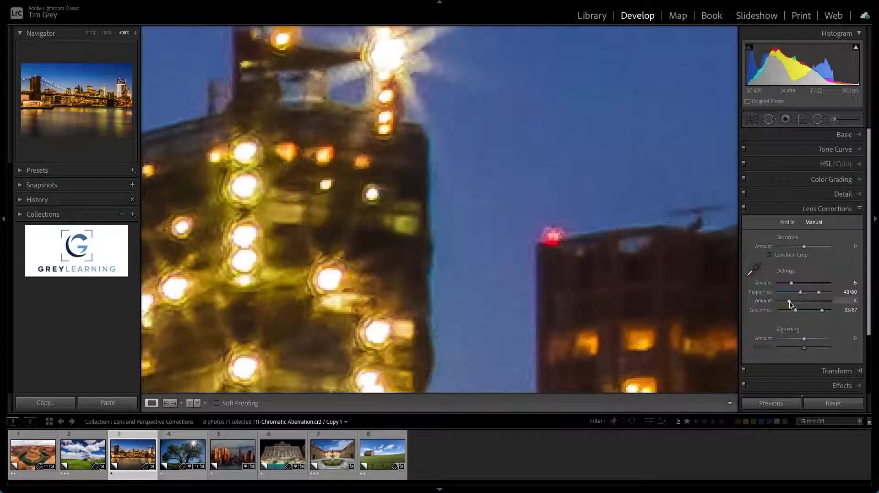
left_click_drag(822, 310, 826, 313)
left_click_drag(789, 301, 791, 302)
left_click(433, 238)
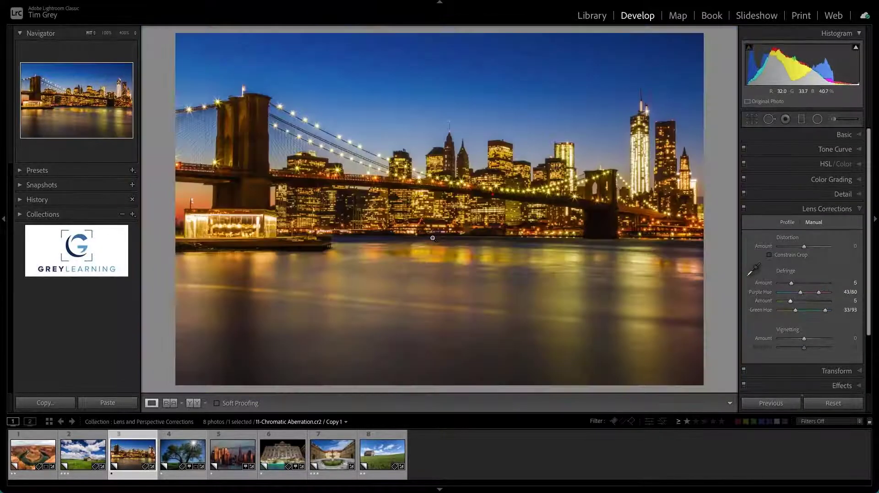
Inspect both bridge tower edges at 400% and set the defringe Green Hue range back to 33/84 with an amount of 4
left_click(268, 115)
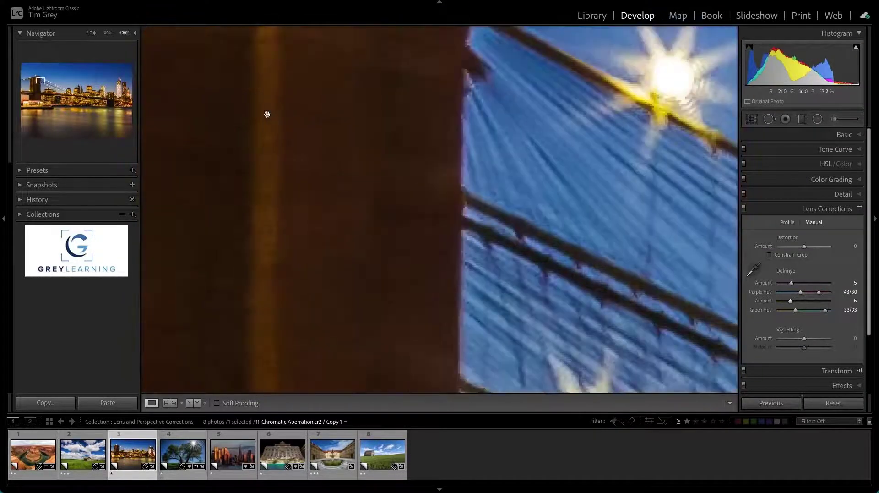
left_click_drag(464, 169, 441, 284)
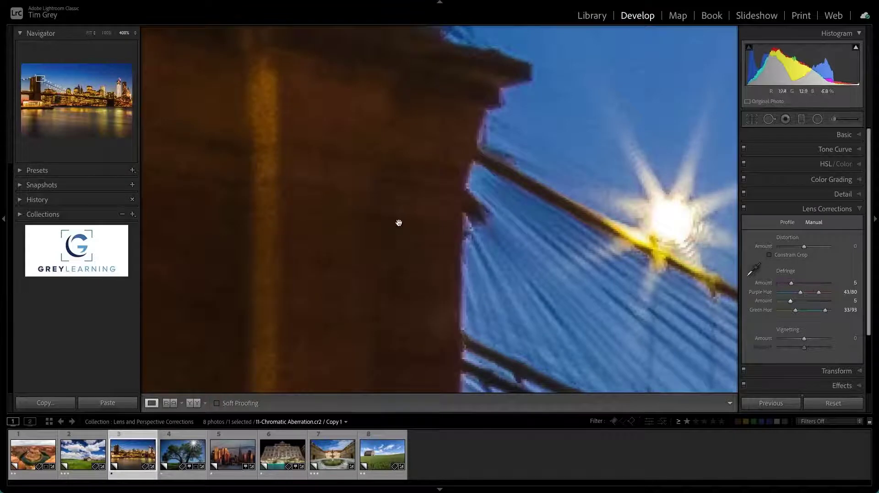
left_click_drag(398, 222, 549, 298)
left_click_drag(427, 208, 555, 207)
left_click_drag(294, 257, 463, 188)
left_click_drag(435, 316, 483, 230)
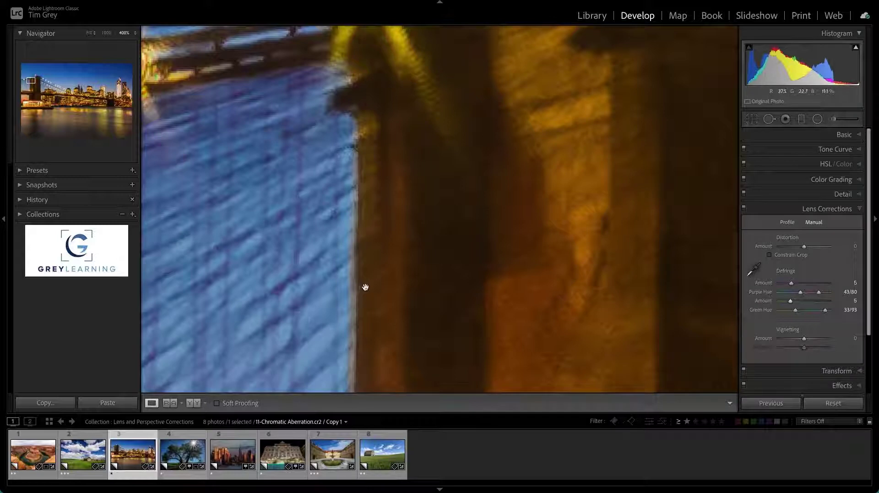
left_click_drag(826, 312, 789, 303)
left_click(644, 282)
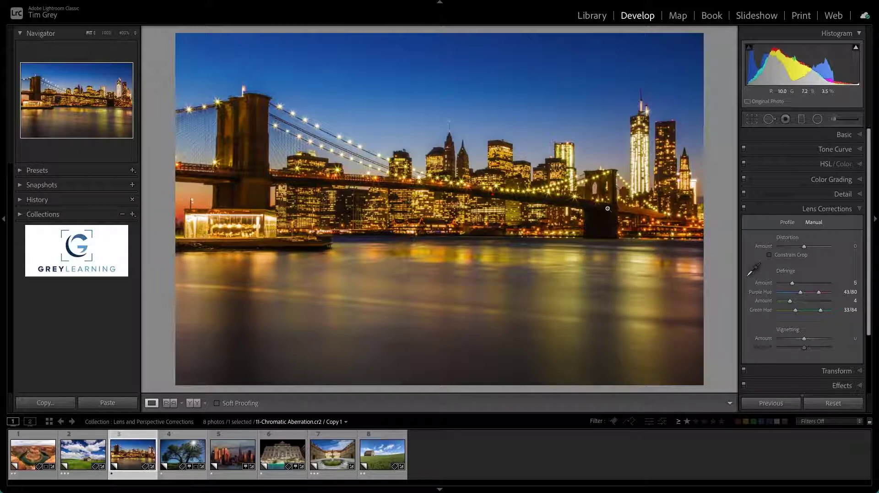
Open the fourth photo, the two trees with the sun, and compare it with profile corrections off and on, leaving them enabled
left_click(179, 456)
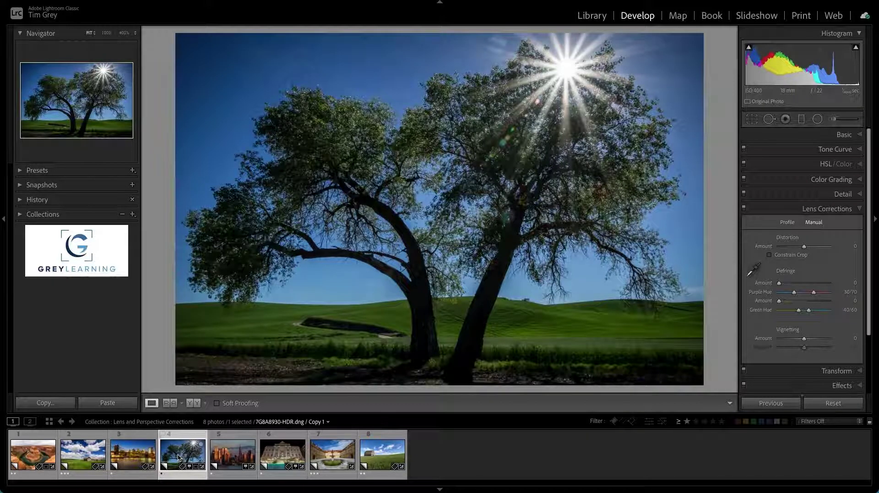
left_click(787, 224)
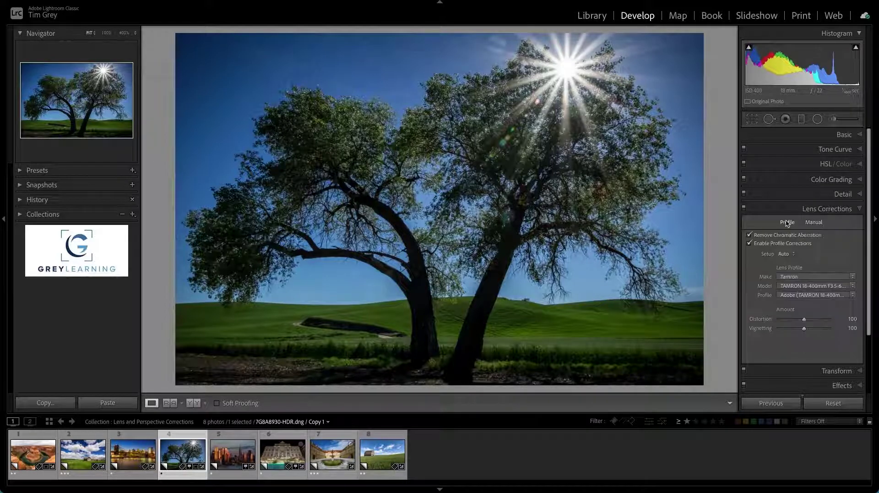
left_click(773, 244)
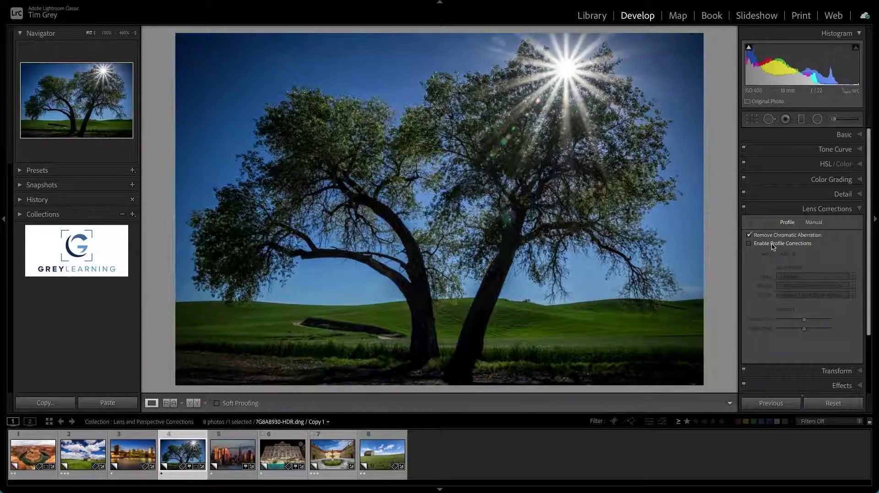
left_click(772, 244)
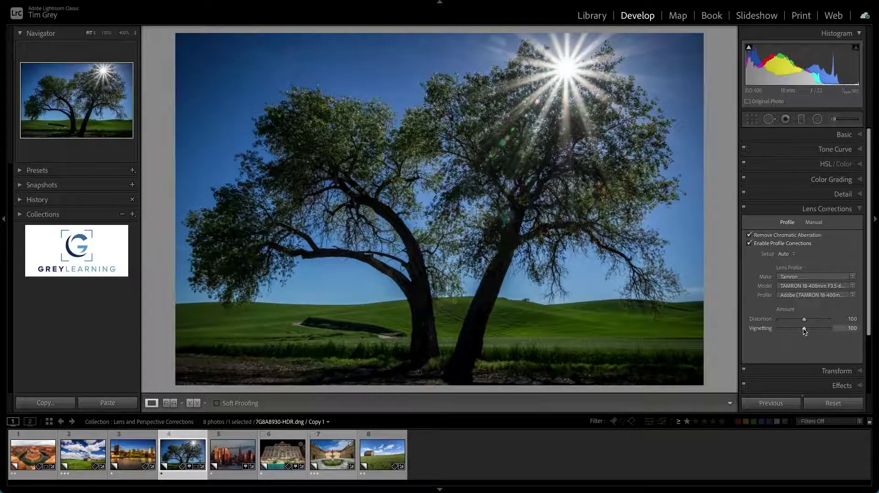
Raise the profile's vignetting correction to 137 and compare the tree photo with profile corrections off and on
left_click_drag(804, 328, 812, 331)
left_click_drag(813, 329, 813, 328)
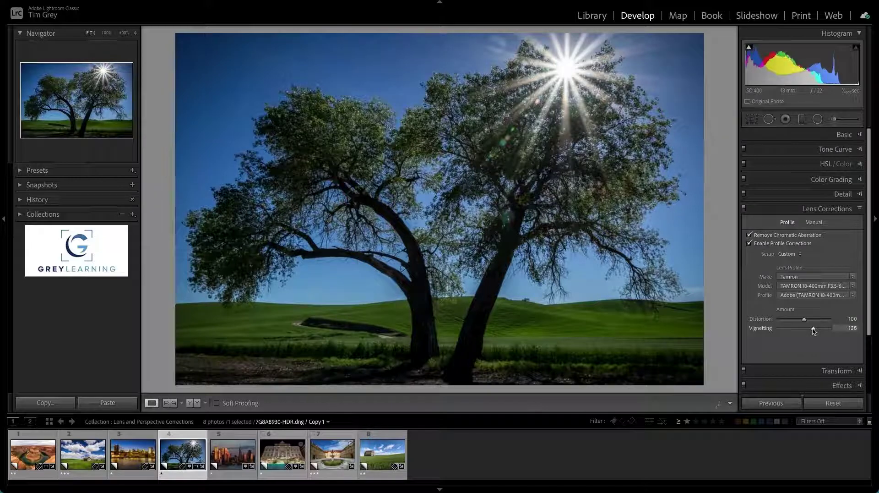
left_click(764, 245)
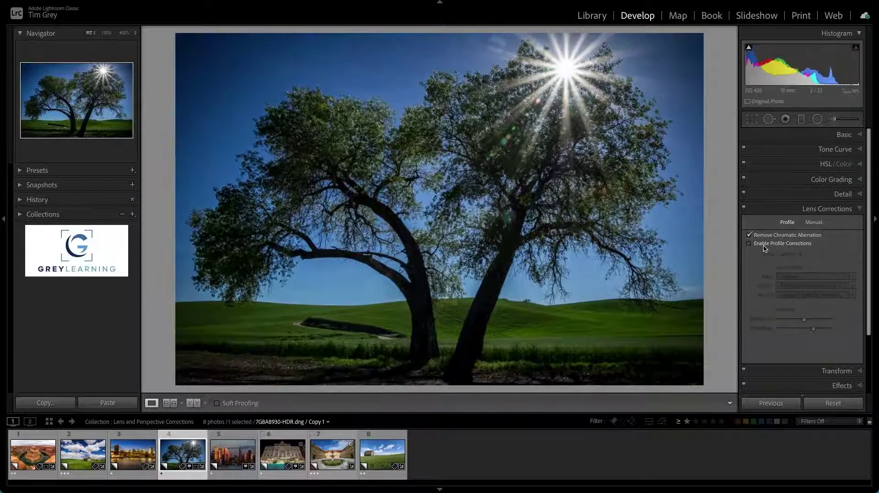
left_click(764, 247)
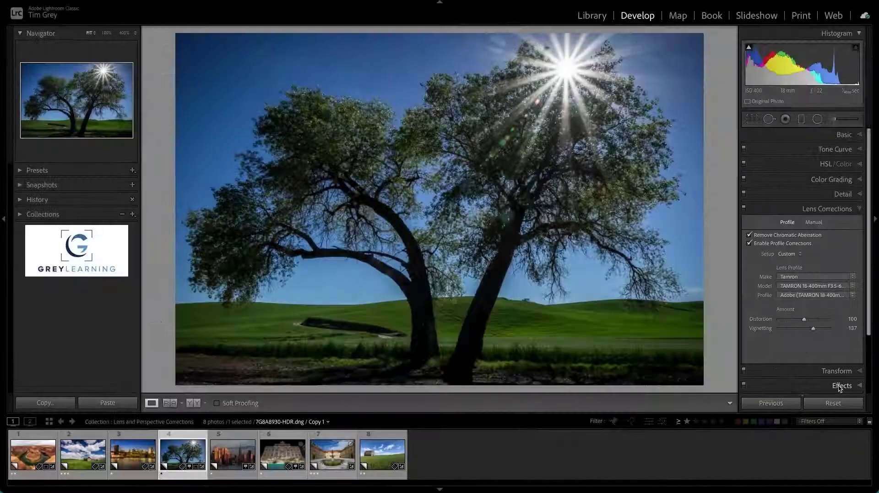
Set the tree photo's post-crop vignetting to Amount -87, Midpoint 22, Roundness -50 and Feather 71
left_click(842, 386)
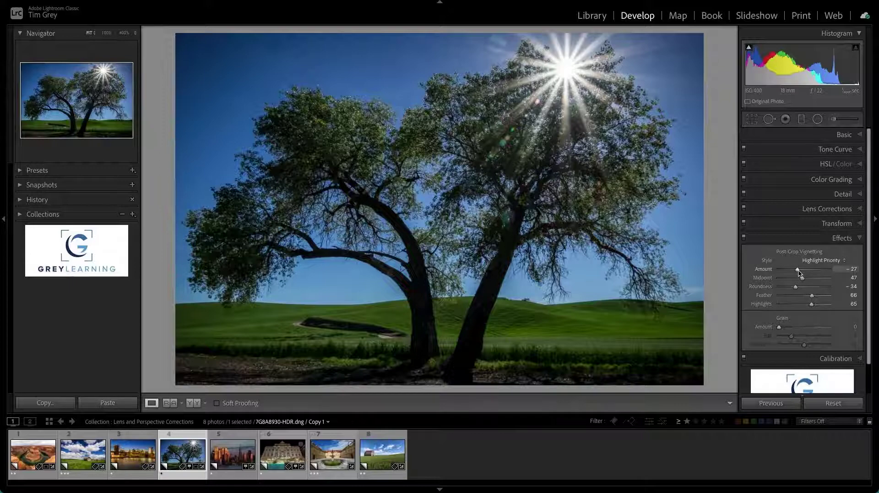
mouse_move(798, 271)
left_mouse_down()
mouse_move(815, 272)
mouse_move(785, 274)
left_mouse_up()
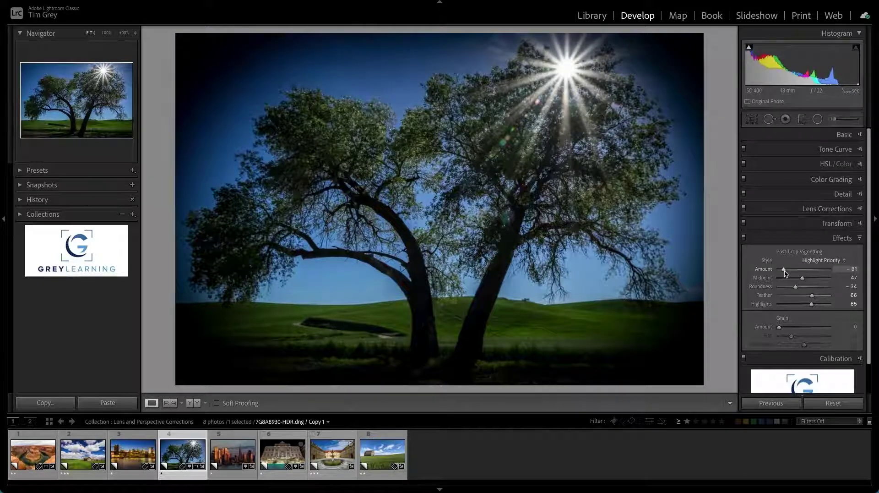
mouse_move(785, 274)
left_mouse_down()
mouse_move(817, 280)
mouse_move(791, 280)
left_mouse_up()
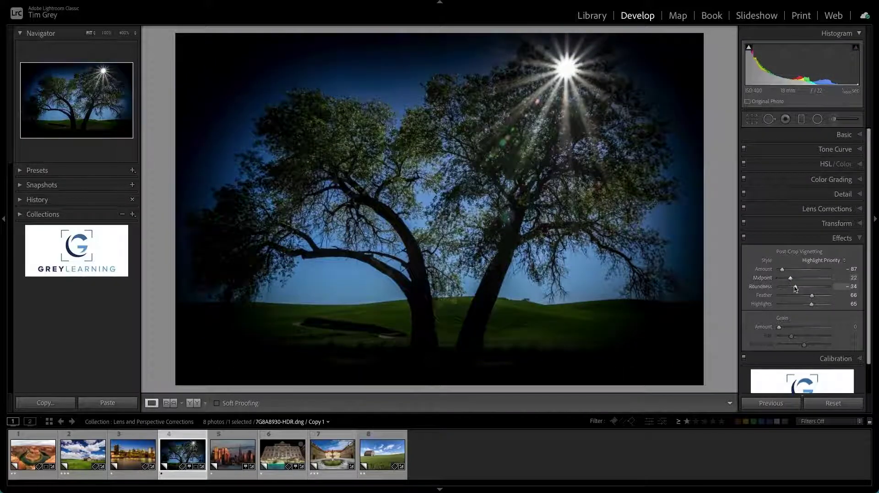
mouse_move(797, 289)
left_mouse_down()
mouse_move(817, 290)
mouse_move(782, 289)
mouse_move(793, 288)
left_mouse_up()
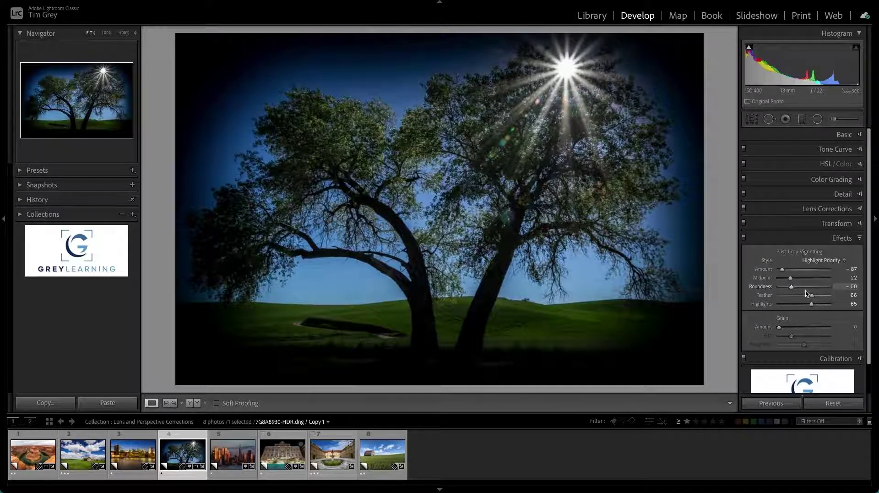
mouse_move(813, 299)
left_mouse_down()
mouse_move(785, 297)
mouse_move(818, 300)
left_mouse_up()
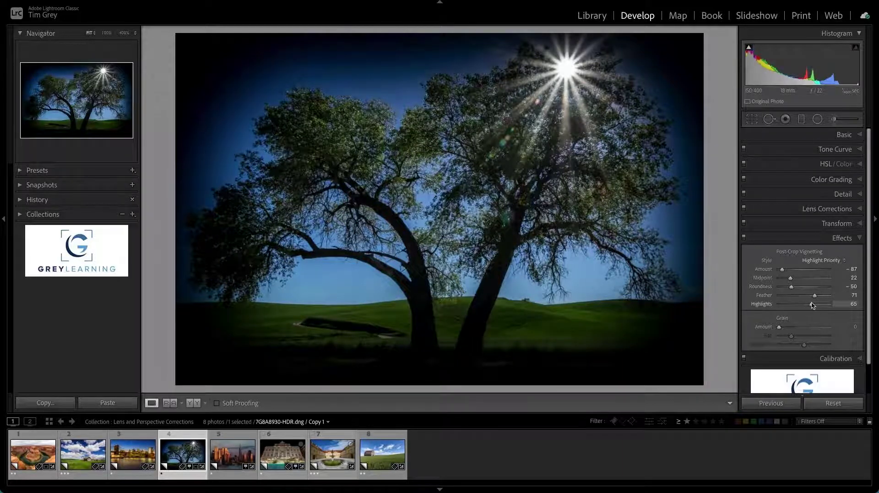
Compare the Color Priority and Paint Overlay styles on the post-crop vignette and return the style to Highlight Priority
left_click(815, 261)
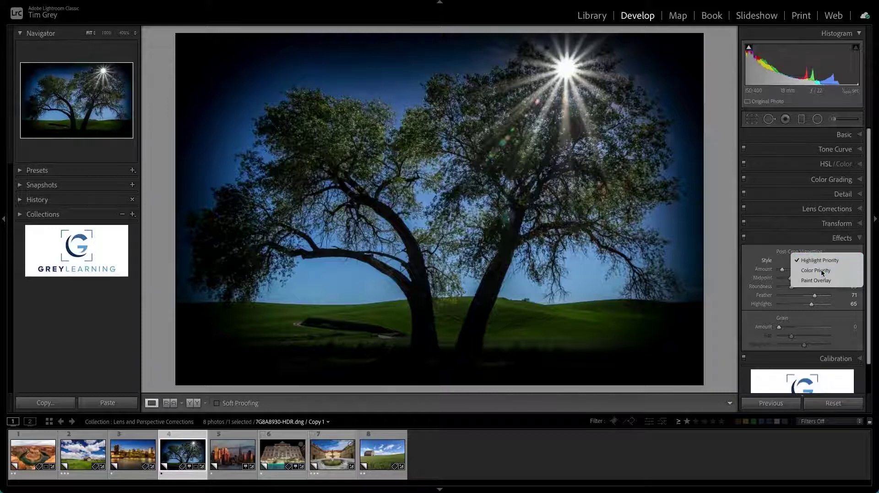
left_click(823, 270)
left_click(823, 260)
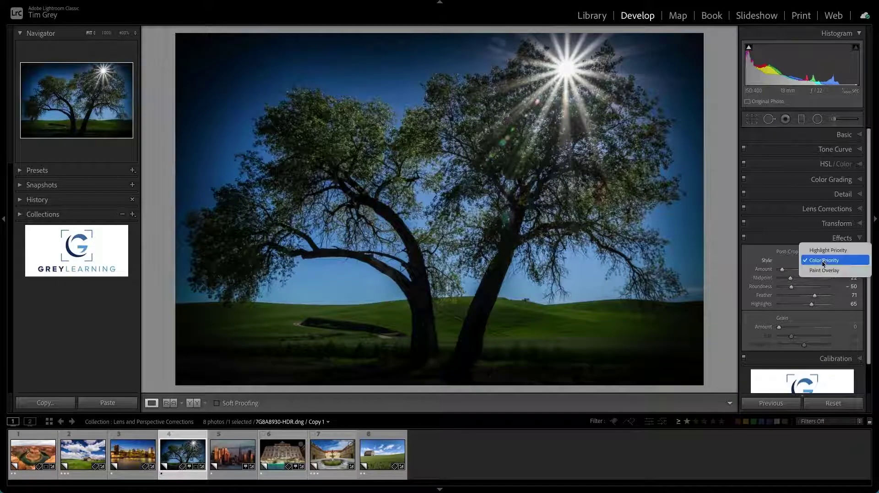
left_click(824, 270)
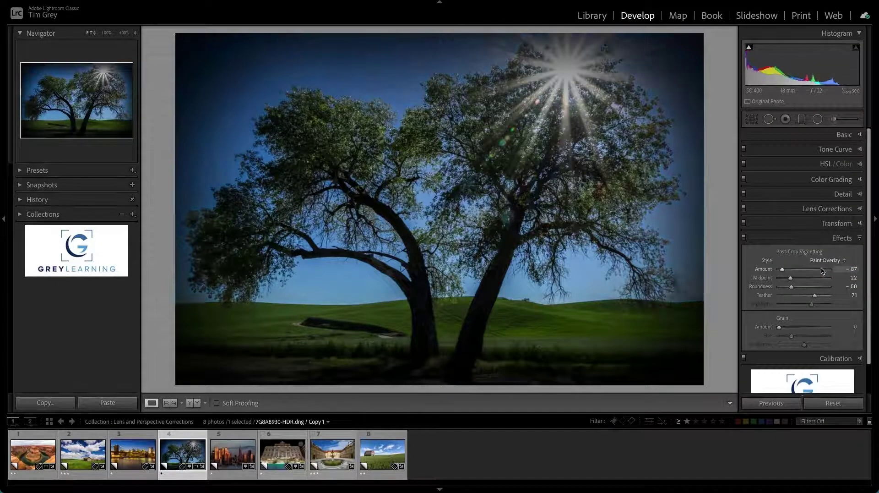
left_click(824, 261)
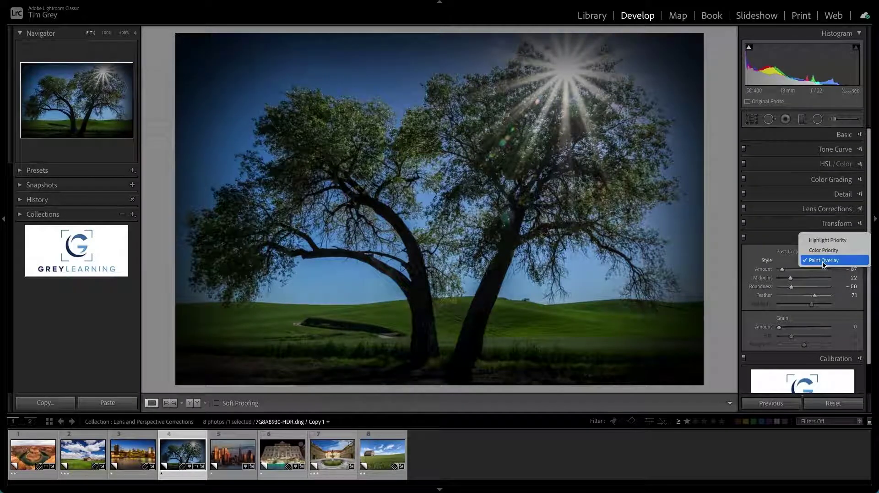
left_click(824, 250)
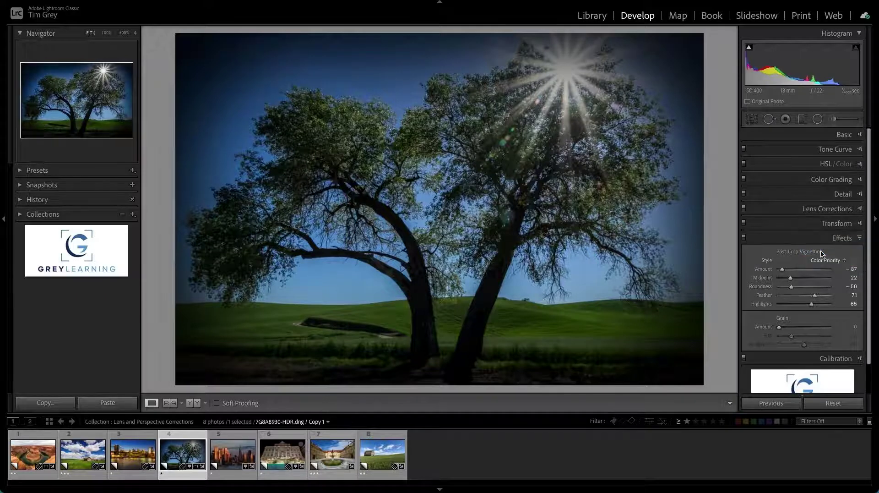
left_click(824, 260)
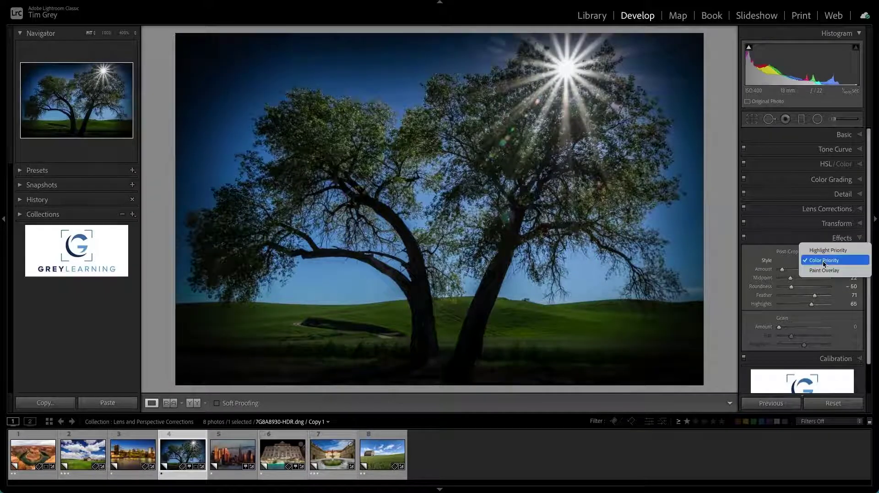
left_click(824, 251)
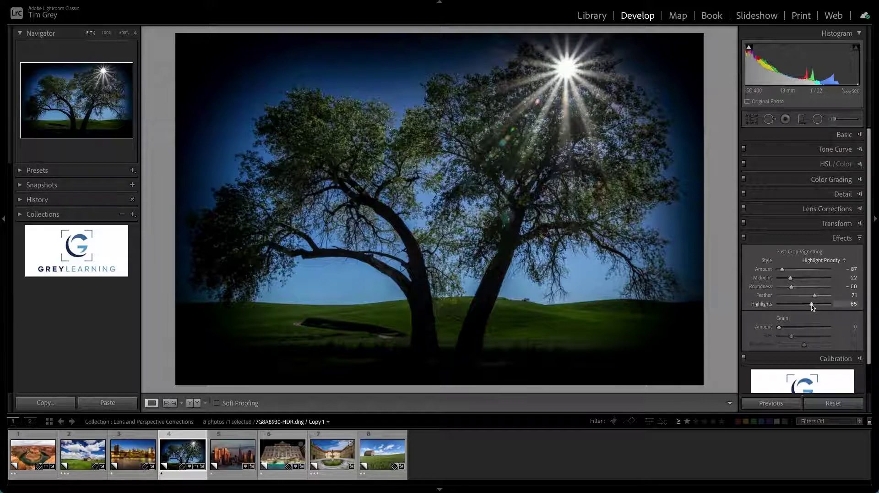
Set the tree photo's post-crop vignette to Amount -83, Midpoint 10, Roundness -74, Feather 11 and Highlights 71
mouse_move(812, 305)
left_mouse_down()
mouse_move(784, 305)
mouse_move(836, 306)
mouse_move(788, 306)
mouse_move(820, 309)
mouse_move(799, 305)
left_mouse_up()
left_click_drag(782, 269, 789, 295)
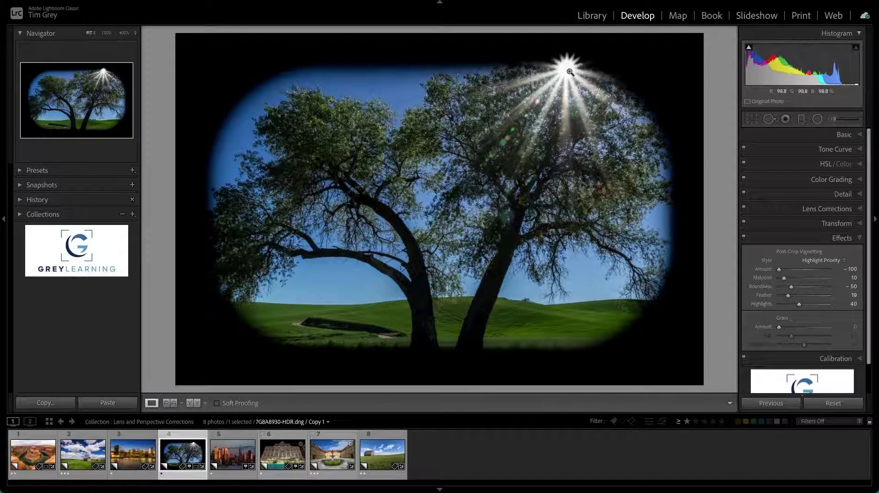
mouse_move(800, 304)
left_mouse_down()
mouse_move(826, 305)
mouse_move(774, 307)
mouse_move(822, 308)
mouse_move(779, 305)
mouse_move(816, 306)
left_mouse_up()
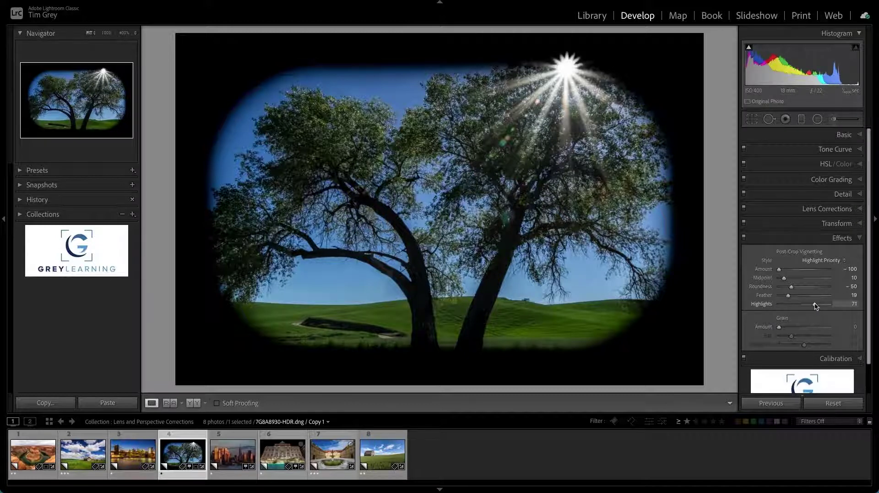
left_click_drag(779, 270, 795, 272)
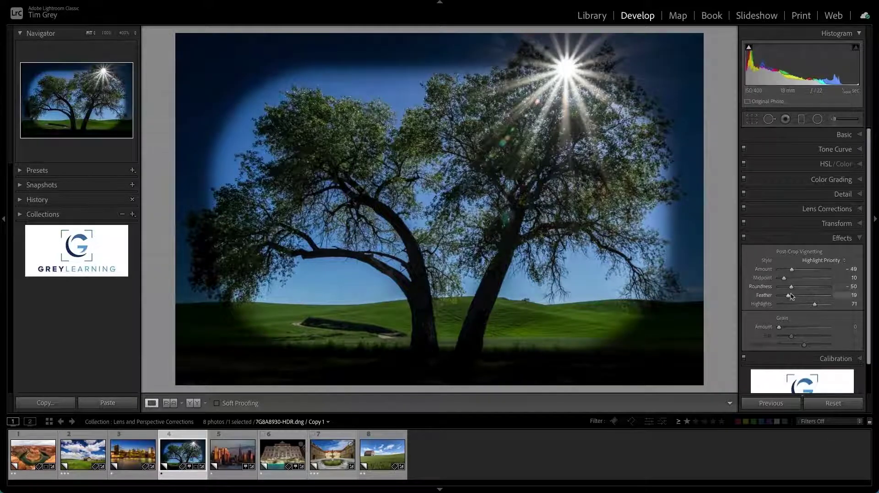
mouse_move(791, 295)
left_mouse_down()
mouse_move(806, 295)
mouse_move(783, 269)
mouse_move(785, 297)
left_mouse_up()
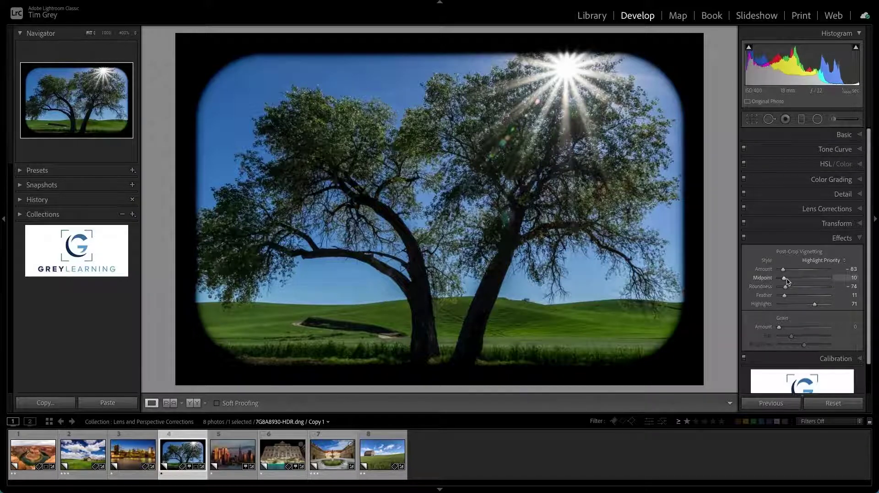
Crop the tree photo narrower by pulling in its right and left edges, and apply the crop
left_click(754, 122)
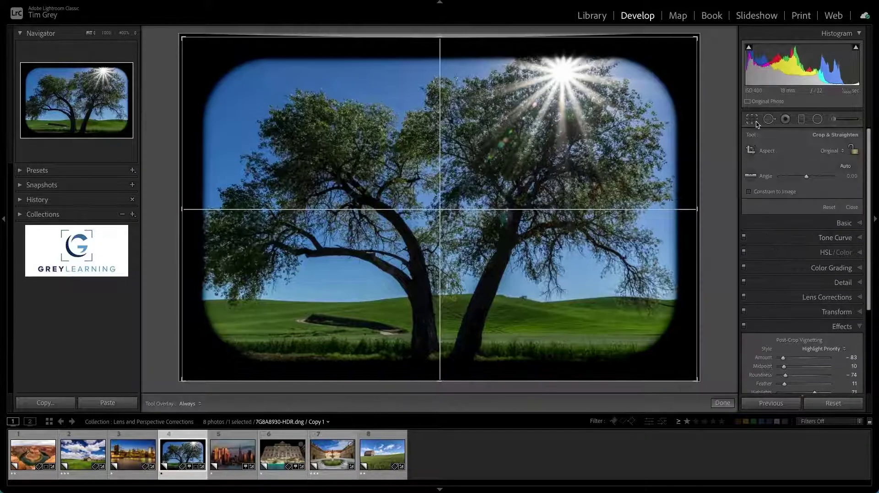
left_click_drag(697, 208, 665, 209)
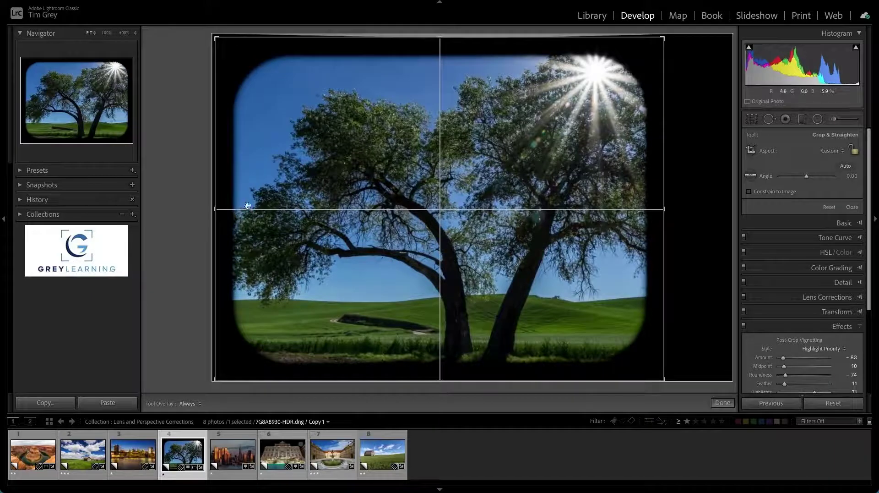
left_click_drag(216, 208, 249, 210)
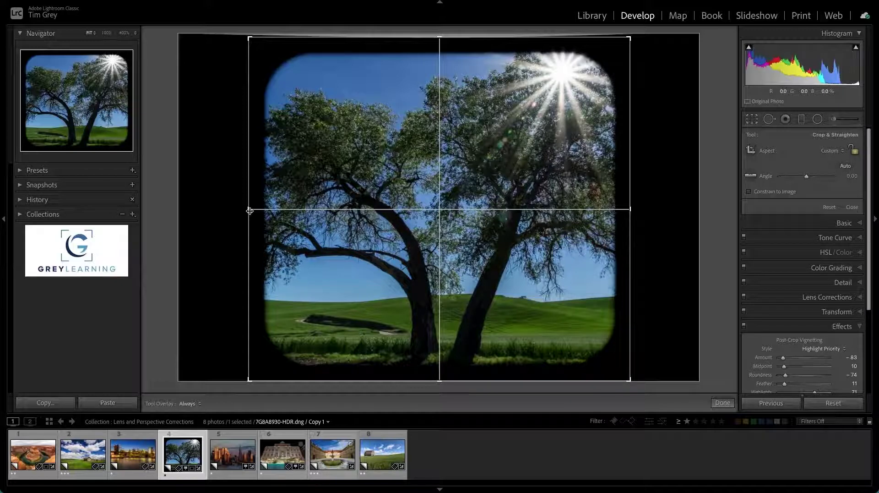
left_click(714, 400)
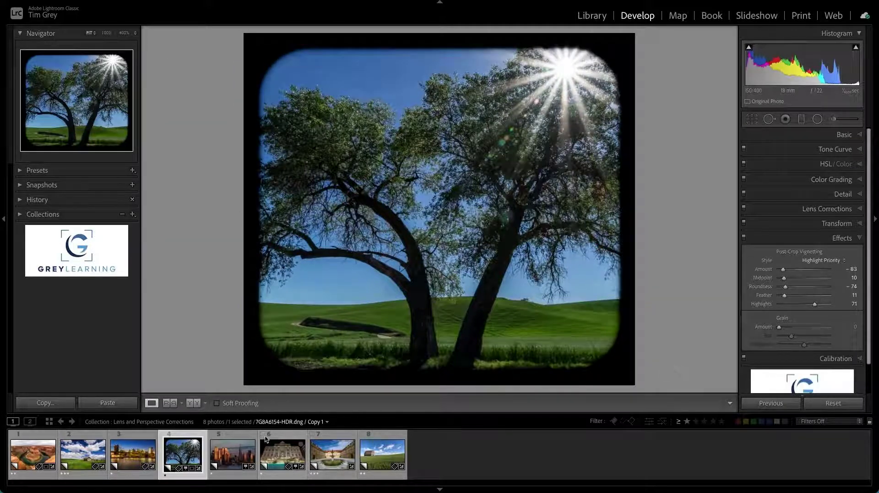
Open the fifth photo, the city skyline, and set its Transform Scale to 70
left_click(230, 454)
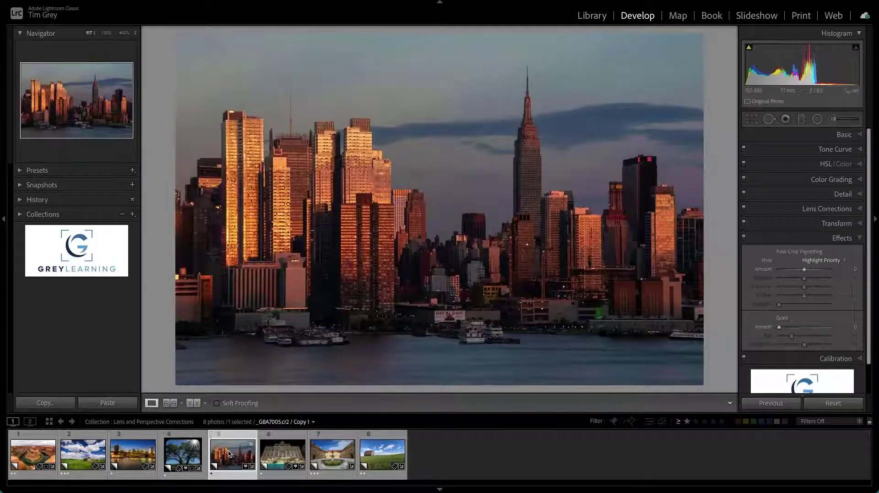
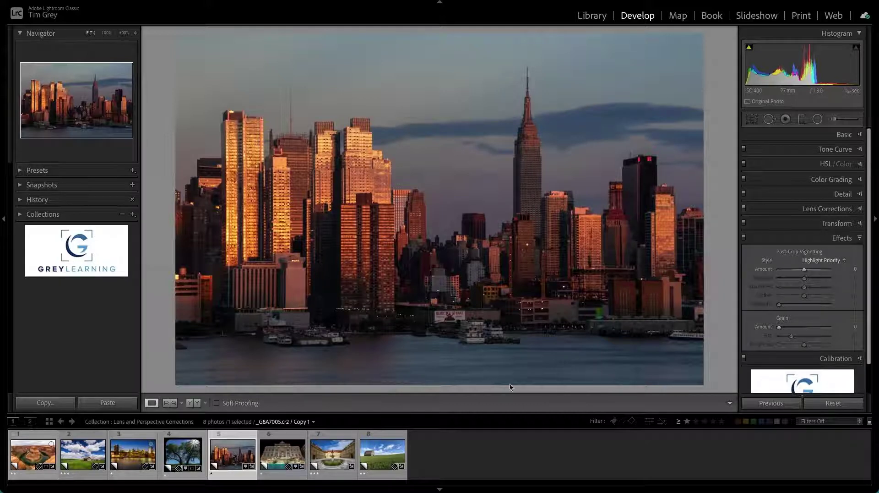
left_click(837, 224)
scroll(829, 247, "down", 1)
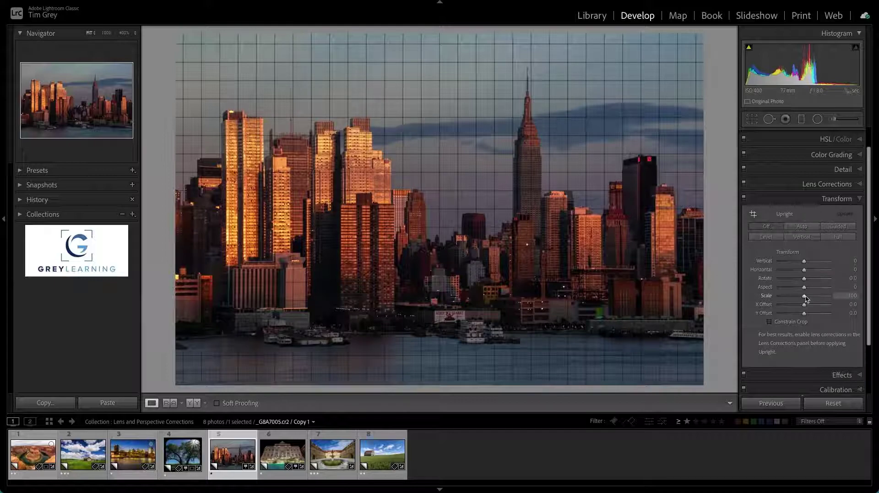
left_click_drag(806, 299, 790, 297)
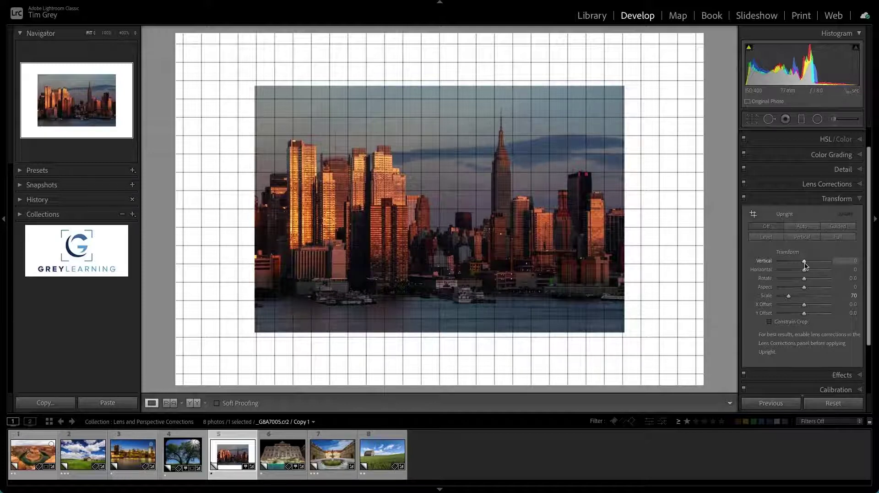
Adjust the skyline photo's perspective to Vertical +9 and Horizontal +25, trying both directions of the horizontal correction
left_click_drag(805, 265, 806, 264)
mouse_move(805, 265)
left_mouse_down()
mouse_move(816, 263)
mouse_move(788, 262)
mouse_move(822, 264)
mouse_move(807, 266)
left_mouse_up()
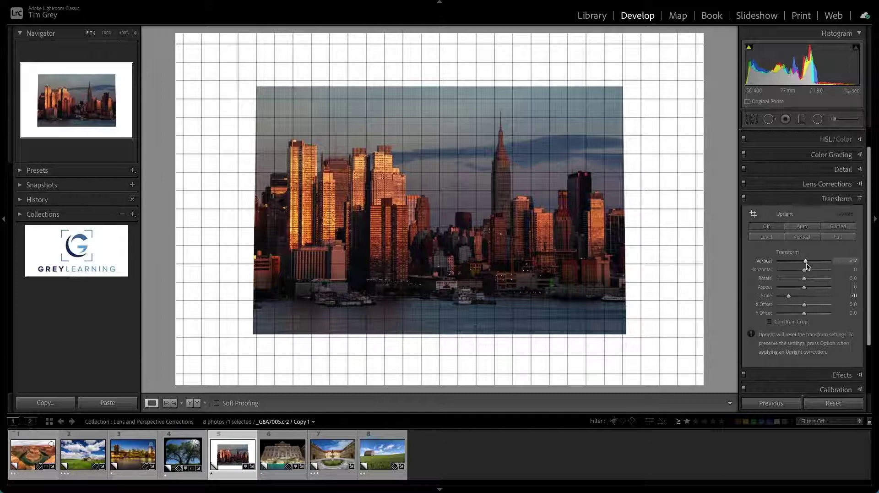
mouse_move(807, 266)
left_mouse_down()
mouse_move(818, 265)
mouse_move(808, 267)
left_mouse_up()
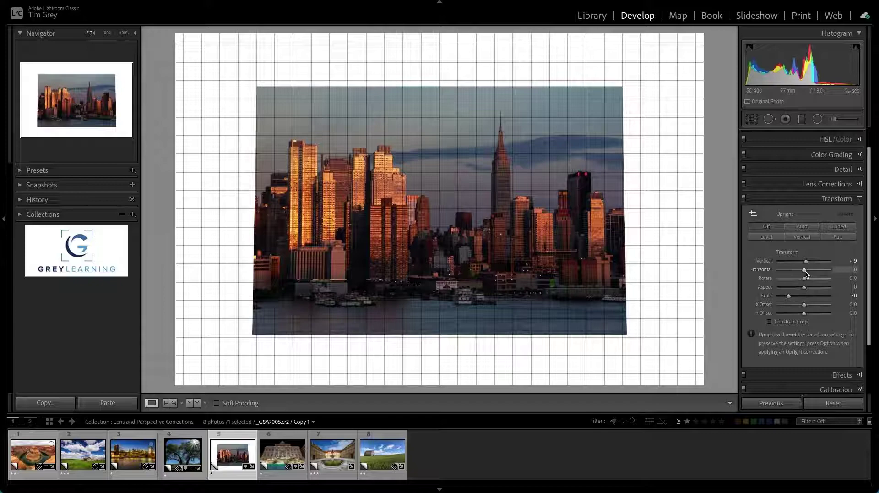
left_click_drag(806, 274, 812, 274)
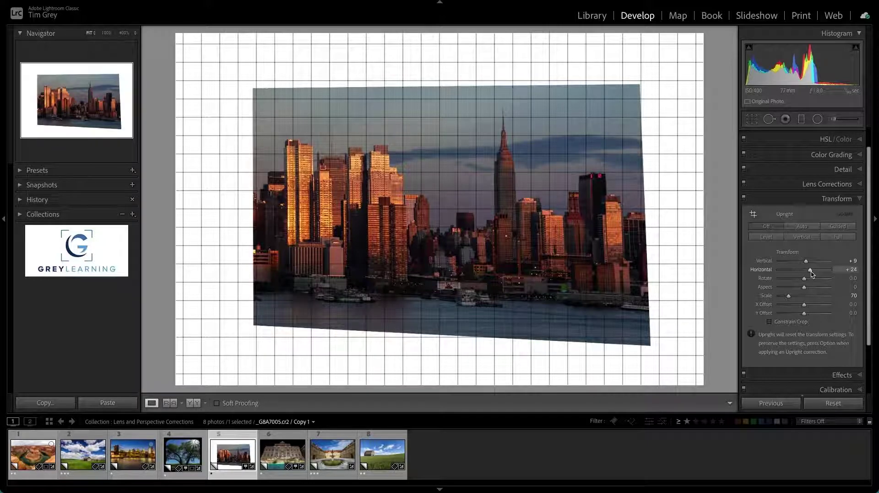
left_click_drag(812, 274, 800, 273)
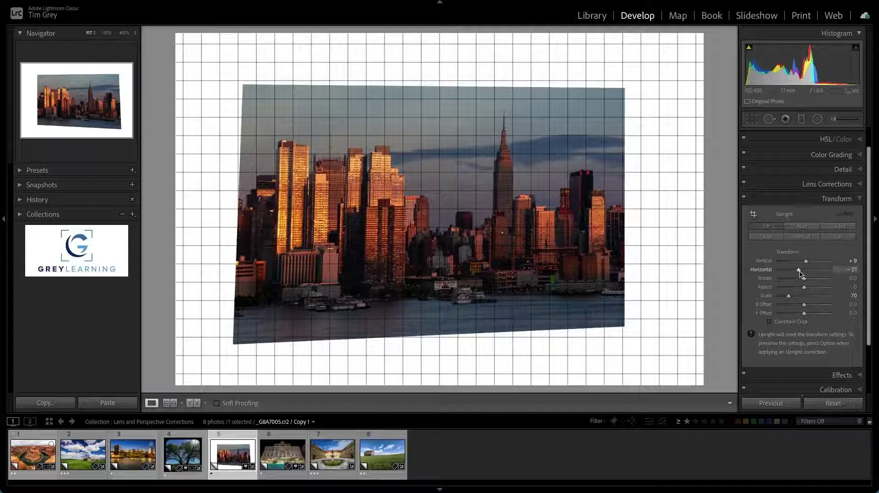
left_click_drag(800, 274, 811, 273)
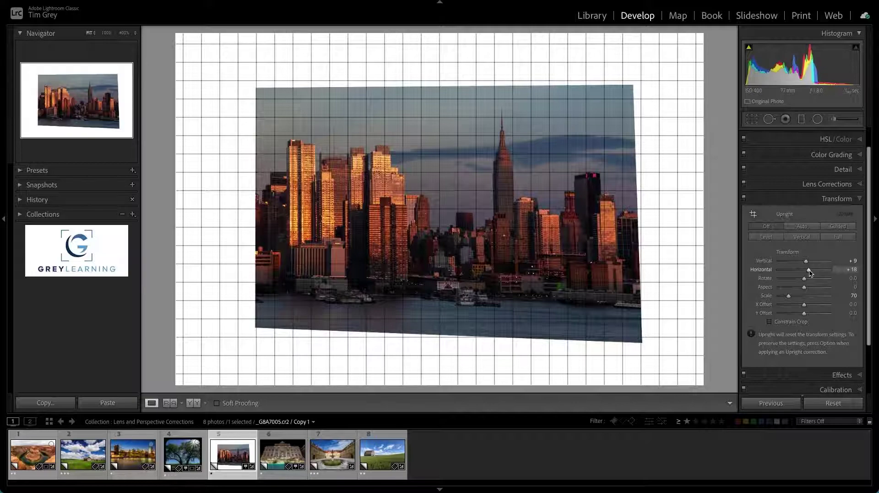
left_click_drag(810, 273, 789, 272)
mouse_move(809, 271)
left_mouse_down()
mouse_move(820, 271)
mouse_move(813, 272)
left_mouse_up()
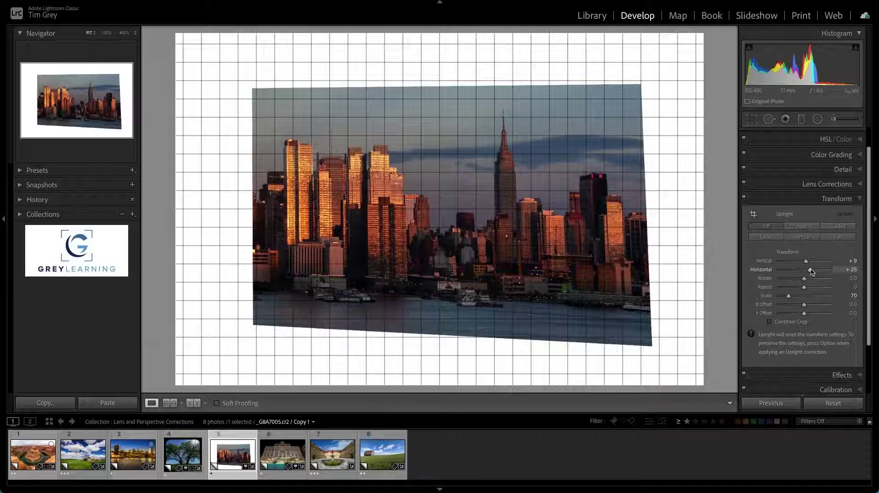
Fine-tune the skyline photo's perspective to Vertical +7 and Rotate +0.2
left_click_drag(806, 261, 808, 261)
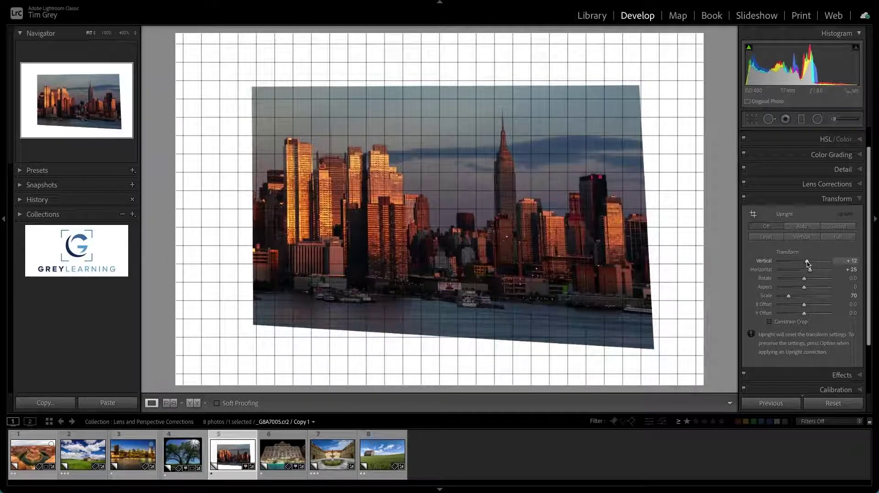
left_click_drag(808, 261, 807, 261)
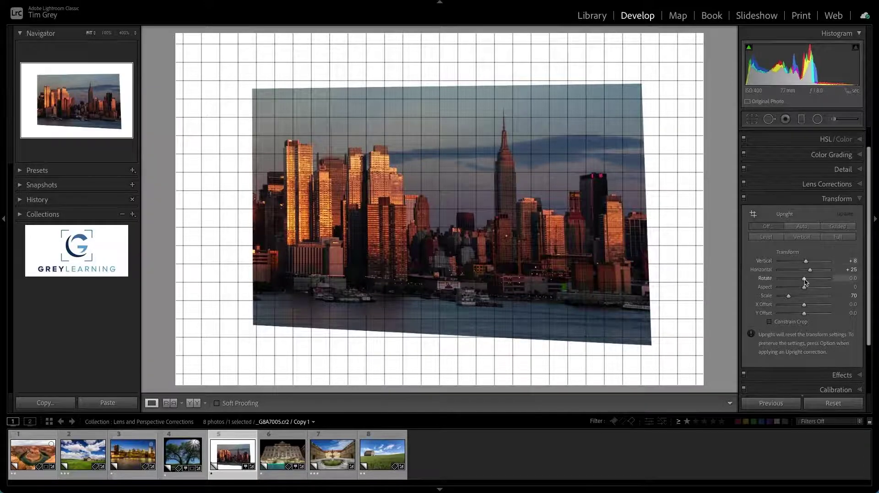
left_click_drag(806, 282, 805, 283)
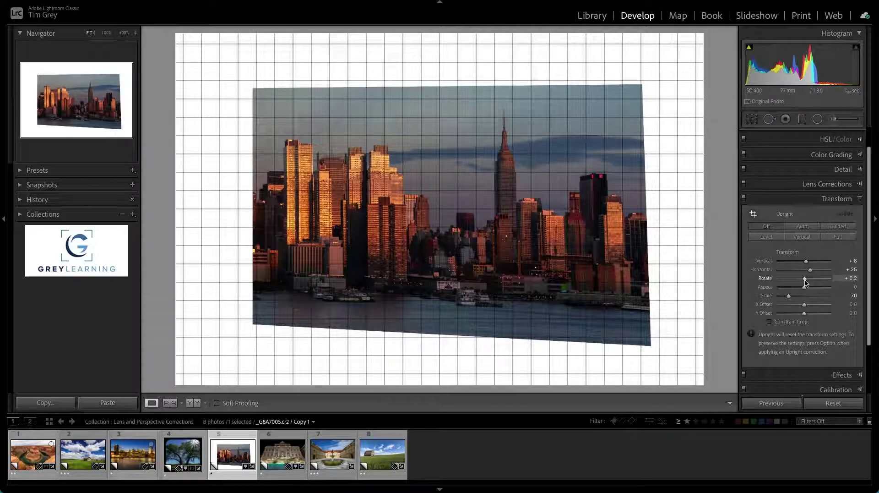
left_click_drag(806, 283, 806, 283)
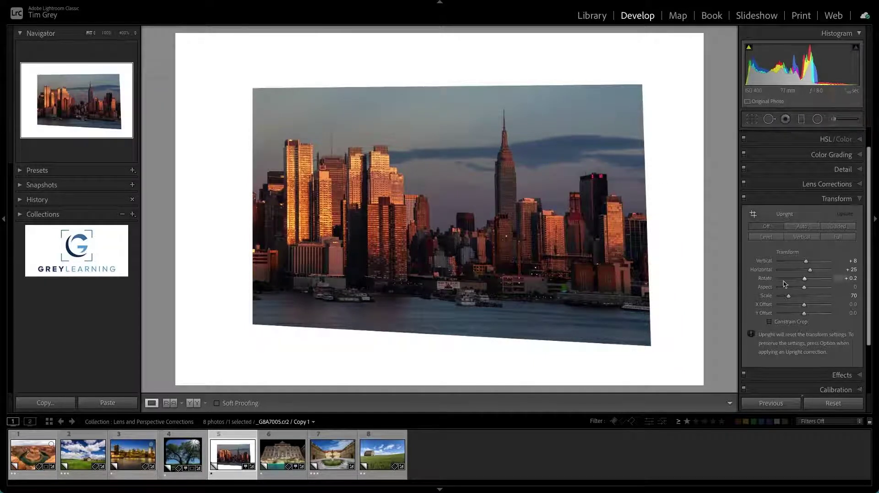
left_click_drag(805, 279, 801, 280)
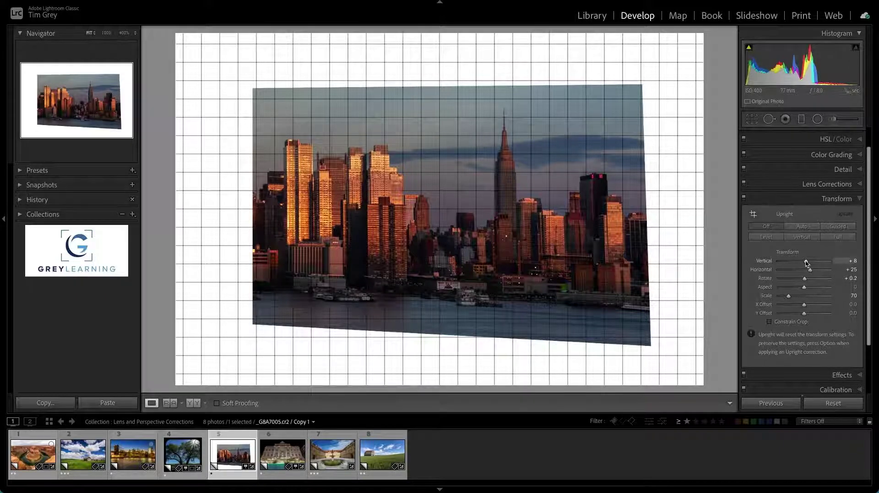
mouse_move(806, 260)
left_mouse_down()
mouse_move(820, 263)
mouse_move(806, 264)
left_mouse_up()
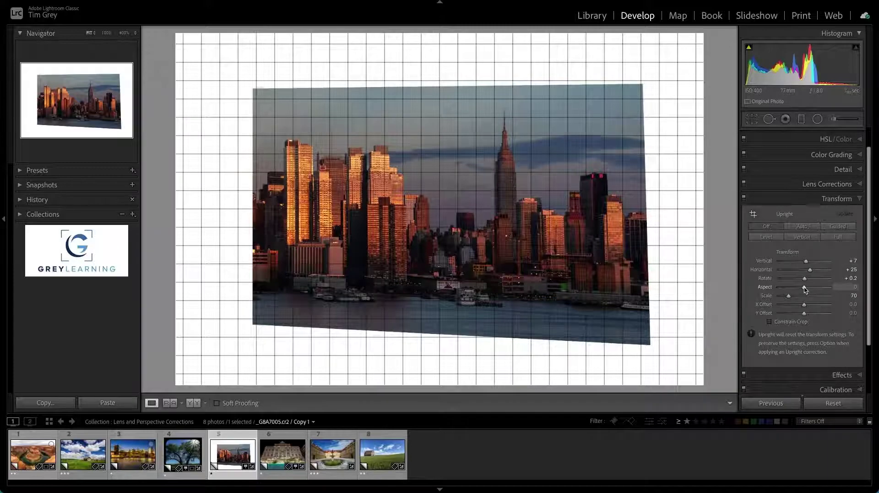
Try the maximum Aspect value on the skyline photo, and set Aspect to +35
left_click_drag(806, 289, 834, 289)
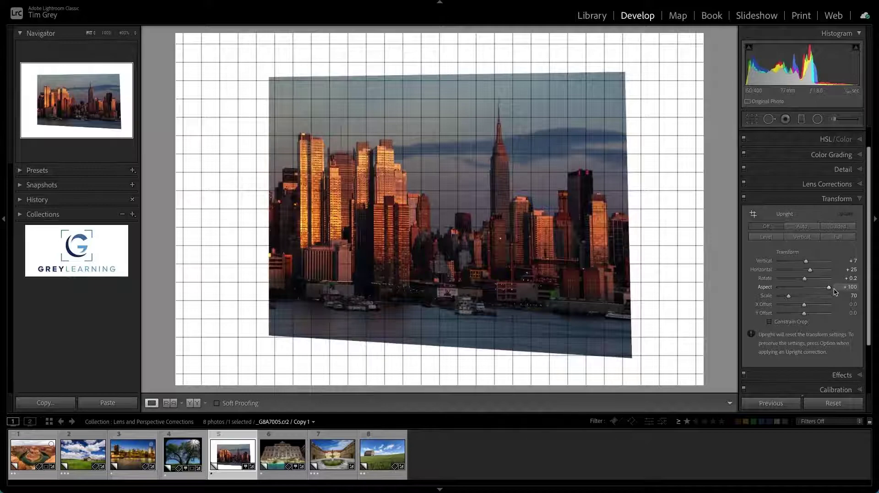
left_click_drag(834, 291, 810, 289)
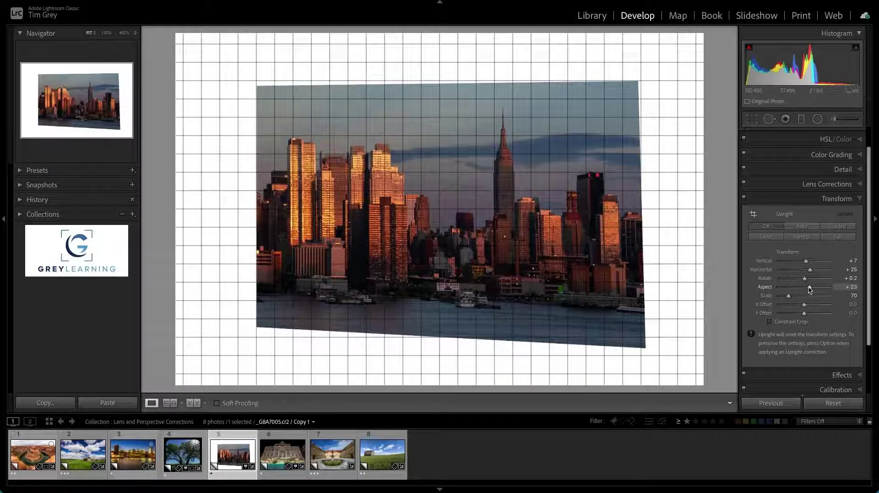
left_click_drag(810, 290, 815, 290)
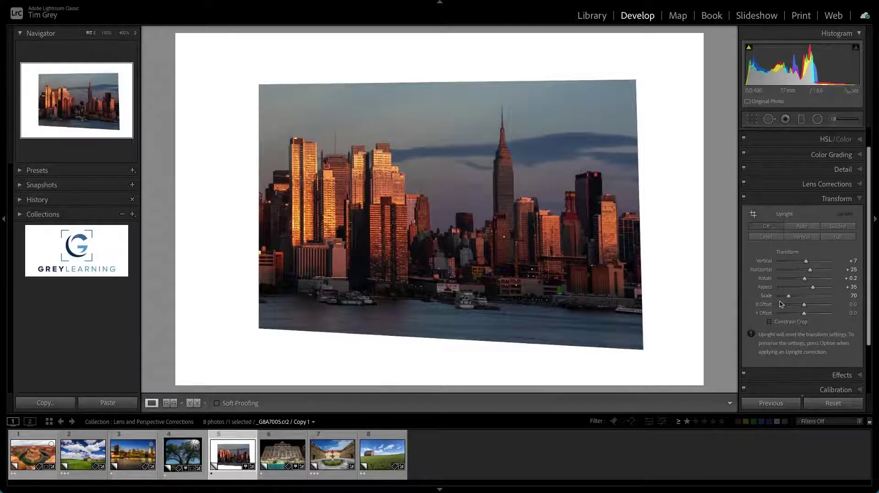
Set the skyline photo's Scale to 94, X Offset to -2.3 and Y Offset to -1.5, and constrain the crop to the image area
left_click_drag(788, 296, 813, 300)
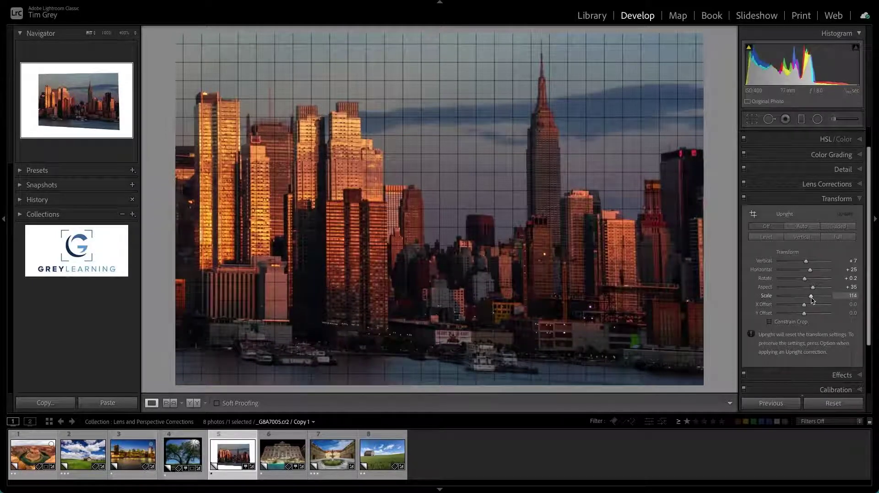
left_click_drag(812, 300, 801, 300)
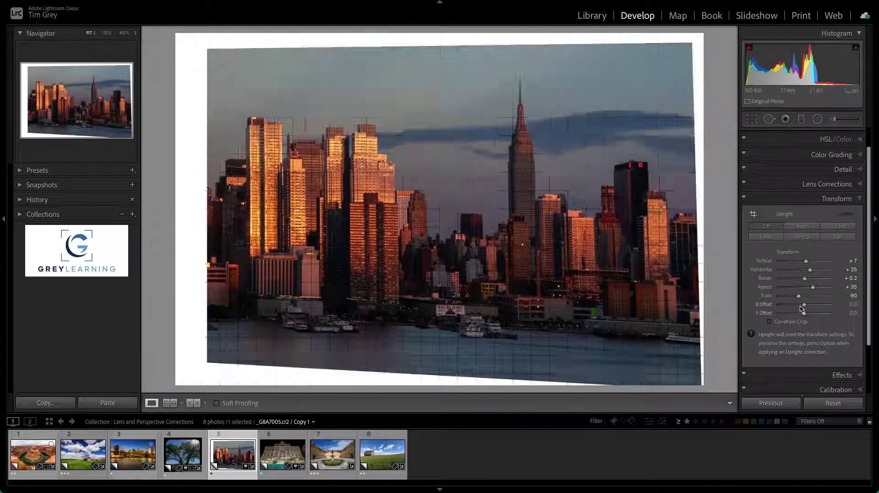
mouse_move(804, 306)
left_mouse_down()
mouse_move(805, 317)
mouse_move(802, 298)
left_mouse_up()
left_click_drag(802, 299, 801, 298)
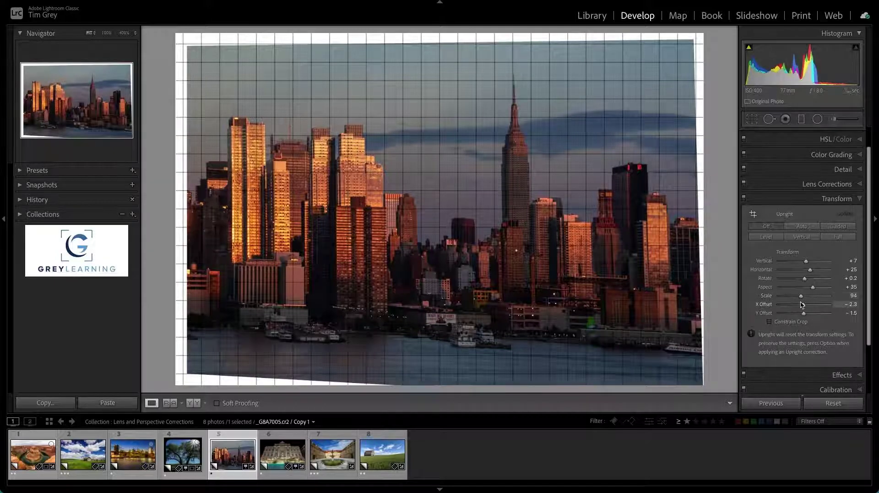
left_click(802, 306)
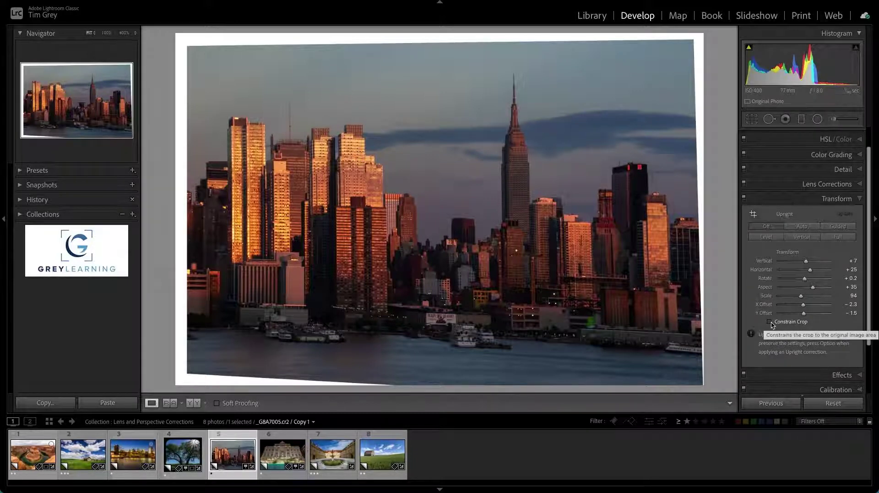
left_click(770, 321)
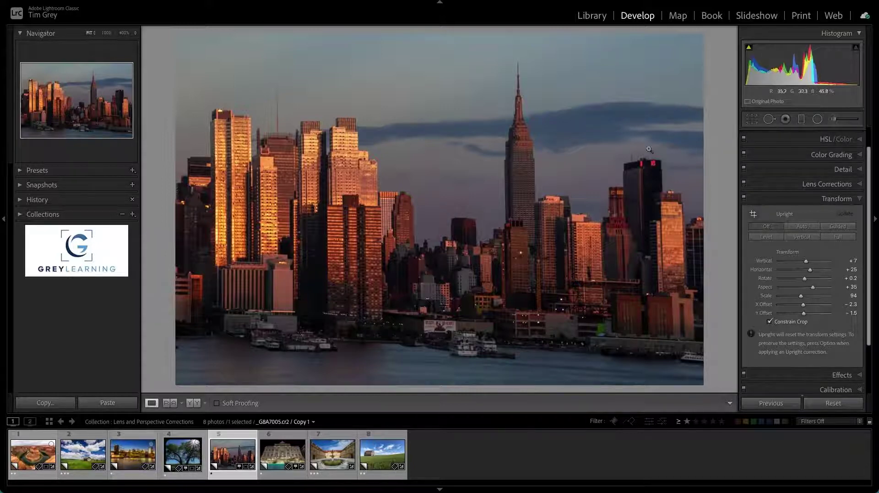
Open the sixth photo, the illuminated fountain, and compare the Level and Vertical Upright corrections, leaving Vertical applied
left_click(281, 451)
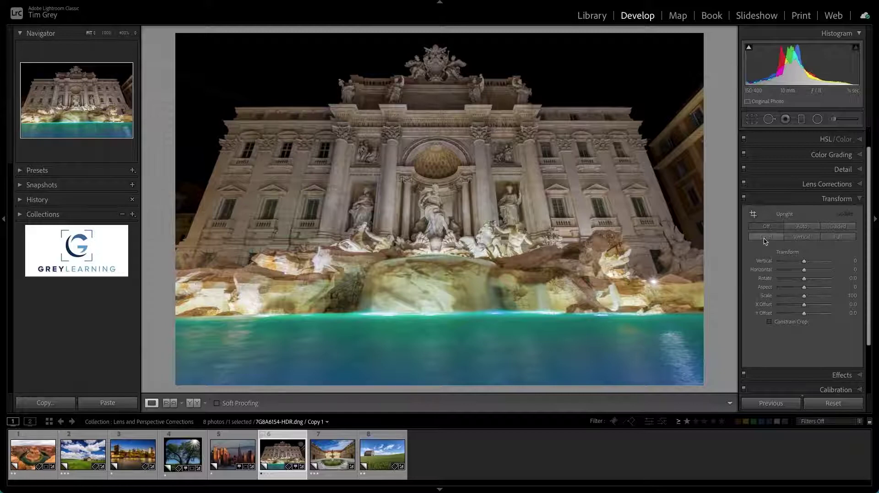
left_click(766, 240)
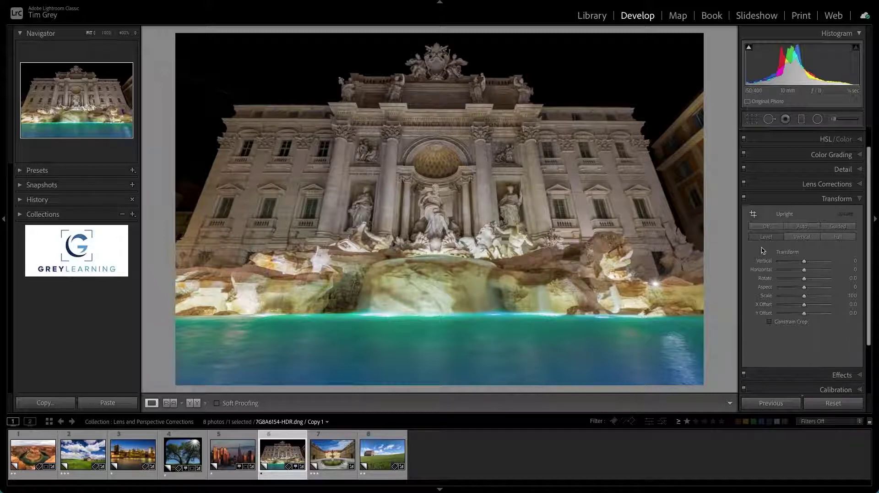
left_click(804, 239)
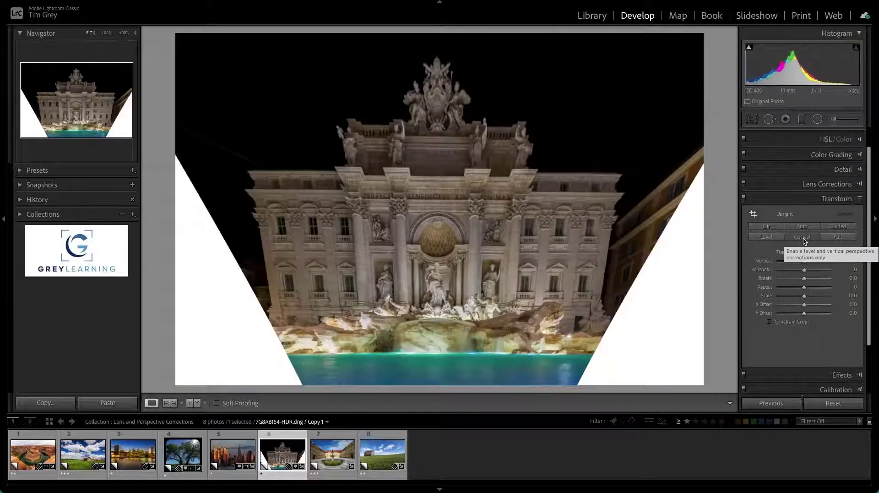
Compare the Full and Vertical Upright corrections on the illuminated fountain photo, and apply the Auto correction
left_click(840, 237)
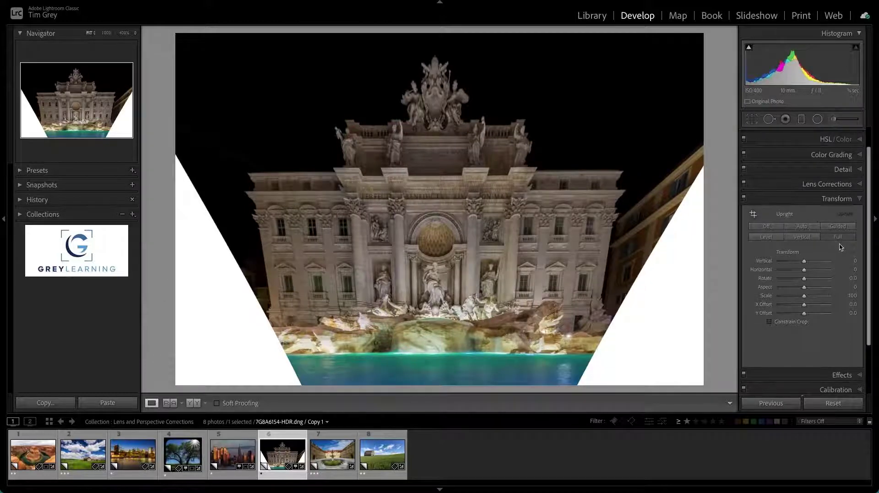
left_click(810, 238)
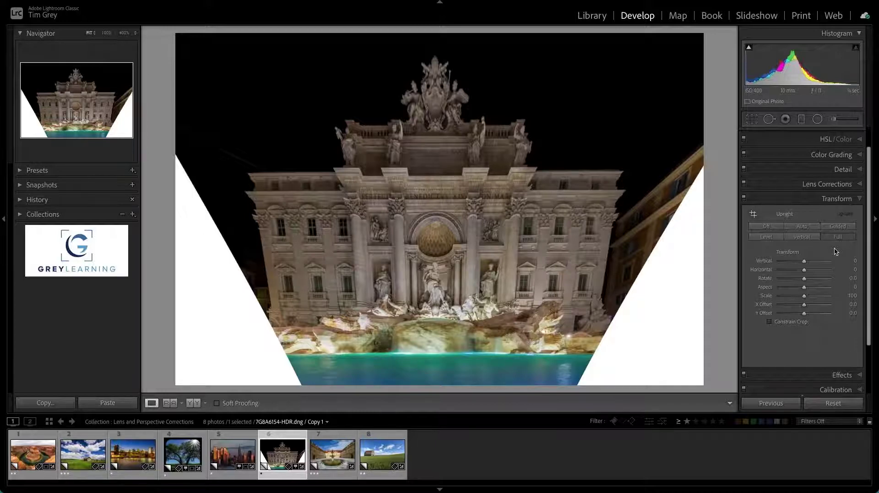
left_click(805, 224)
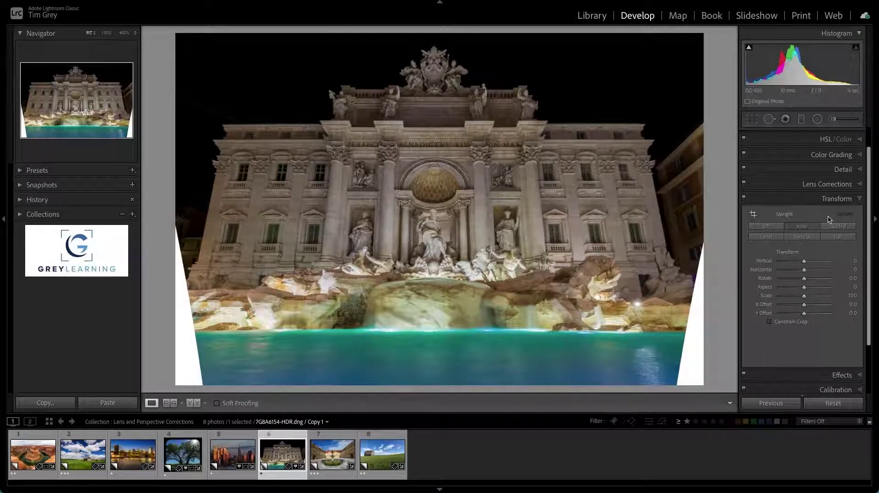
Open the seventh photo, the courtyard with the fountain, and activate Guided Upright with its guide-drawing tool
left_click(335, 454)
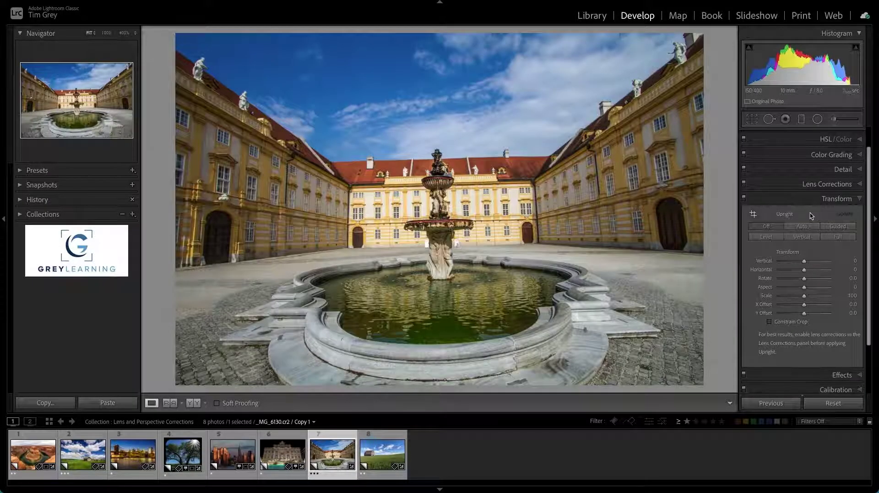
left_click(840, 228)
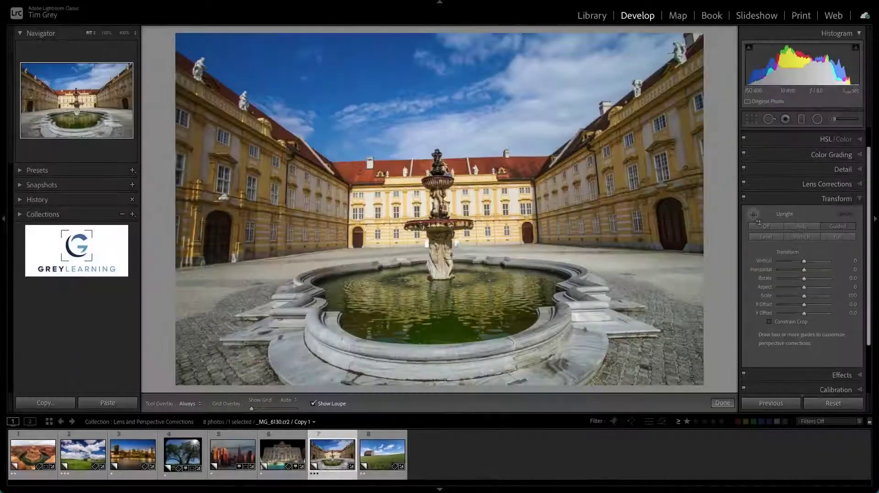
key("Escape")
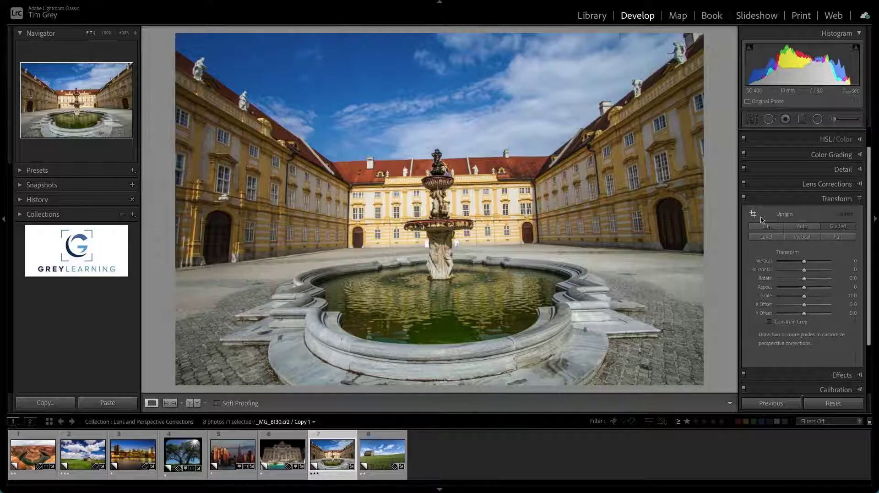
left_click(754, 215)
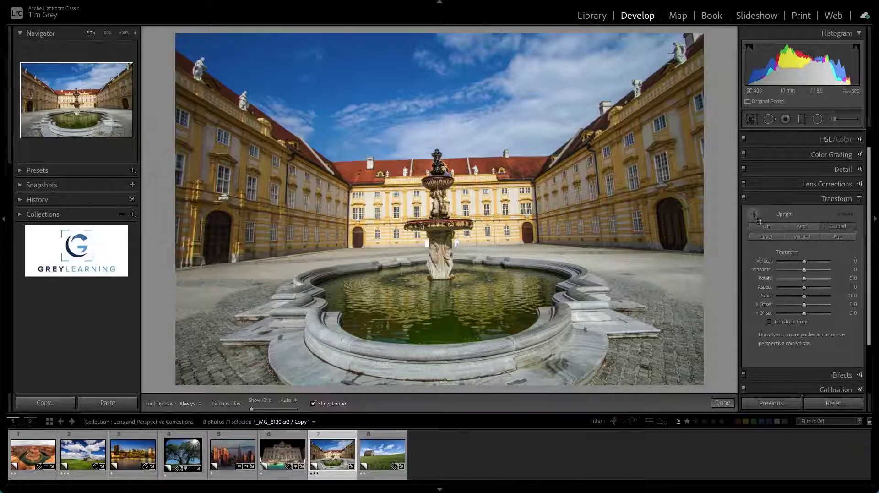
left_click(754, 215)
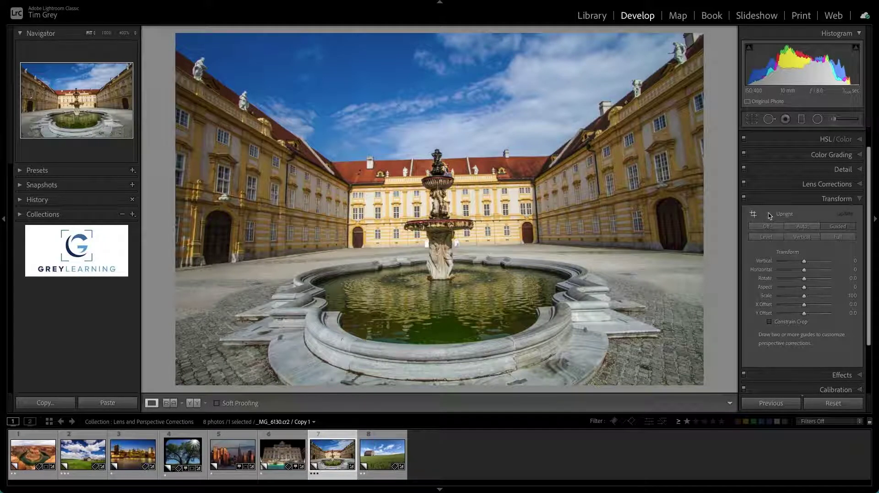
left_click(754, 215)
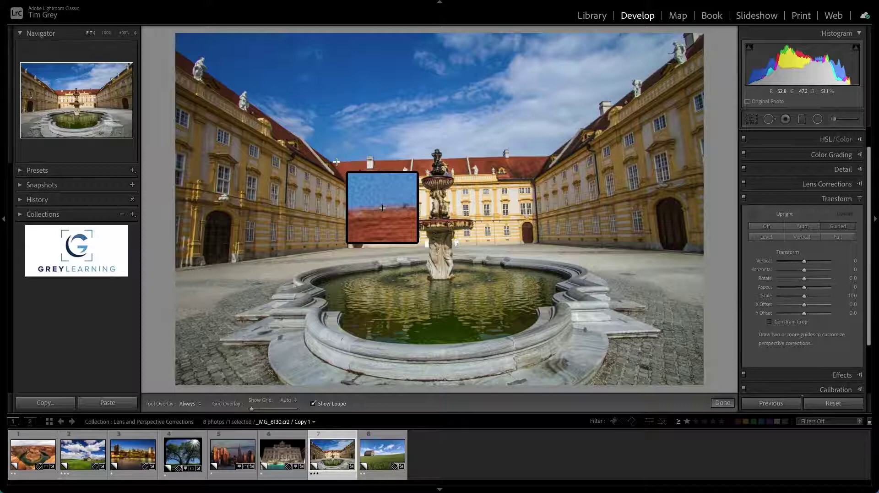
Draw two horizontal guides along the far building's roofline and base, and one vertical guide on each side building of the courtyard
mouse_move(337, 162)
left_mouse_down()
mouse_move(388, 162)
mouse_move(412, 146)
mouse_move(417, 166)
mouse_move(415, 135)
mouse_move(392, 151)
mouse_move(355, 154)
mouse_move(350, 166)
mouse_move(544, 156)
left_mouse_up()
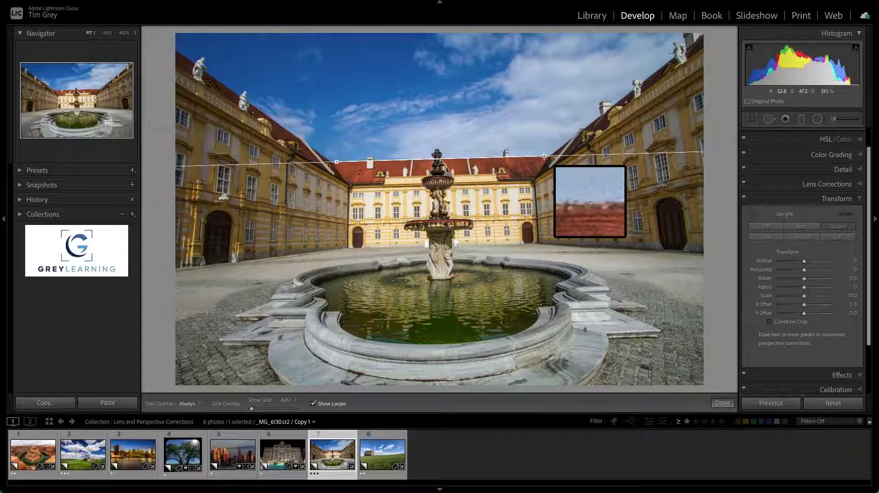
left_click_drag(544, 156, 544, 157)
left_click_drag(544, 156, 544, 157)
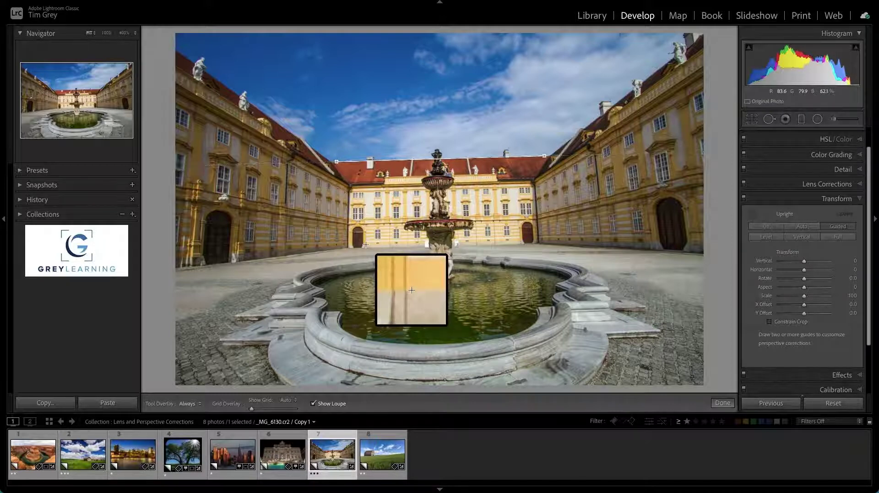
left_click_drag(366, 245, 519, 240)
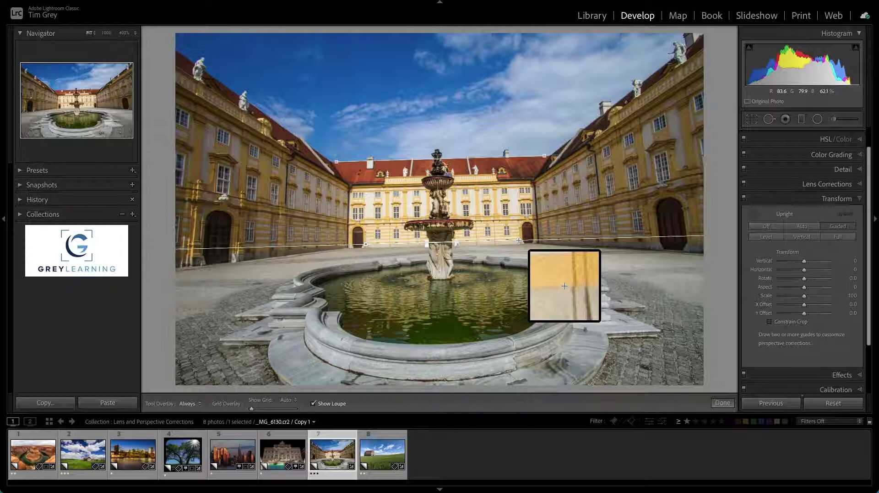
left_click_drag(519, 240, 519, 240)
left_click_drag(519, 240, 519, 240)
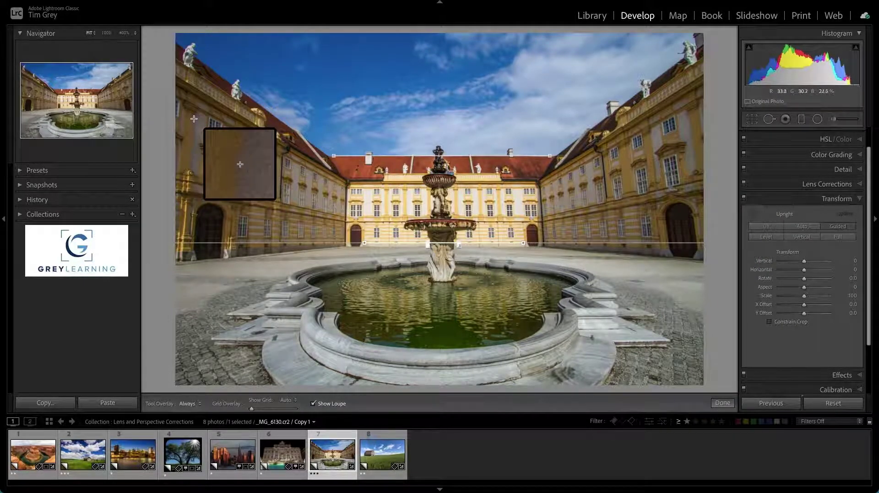
left_click_drag(194, 118, 191, 154)
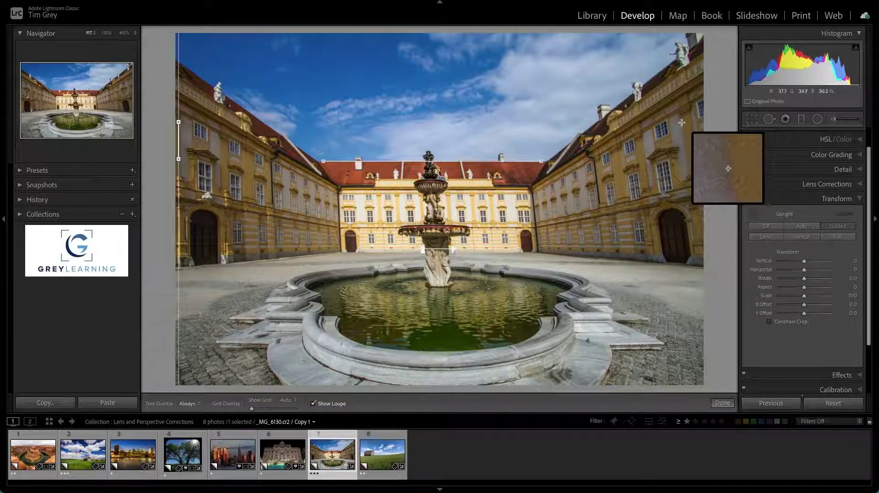
left_click_drag(682, 122, 690, 173)
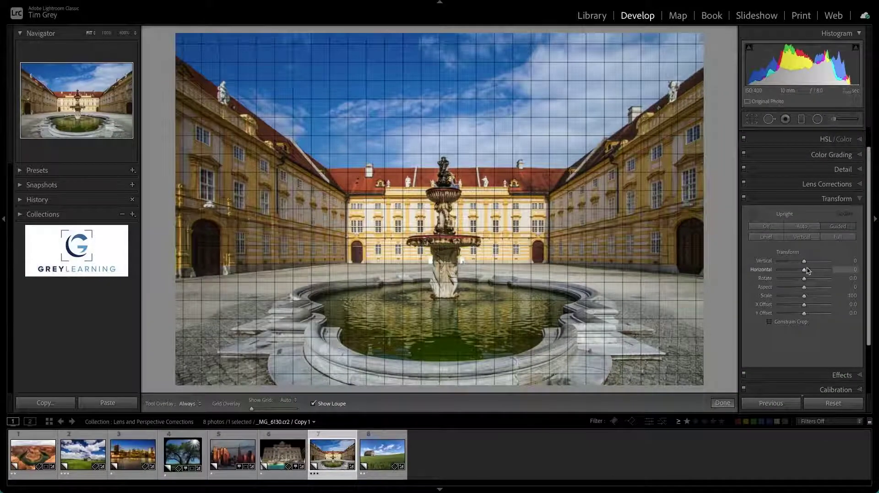
Set the courtyard photo's Vertical to +5, Aspect to +18 and Scale to 89
left_click_drag(805, 261, 805, 262)
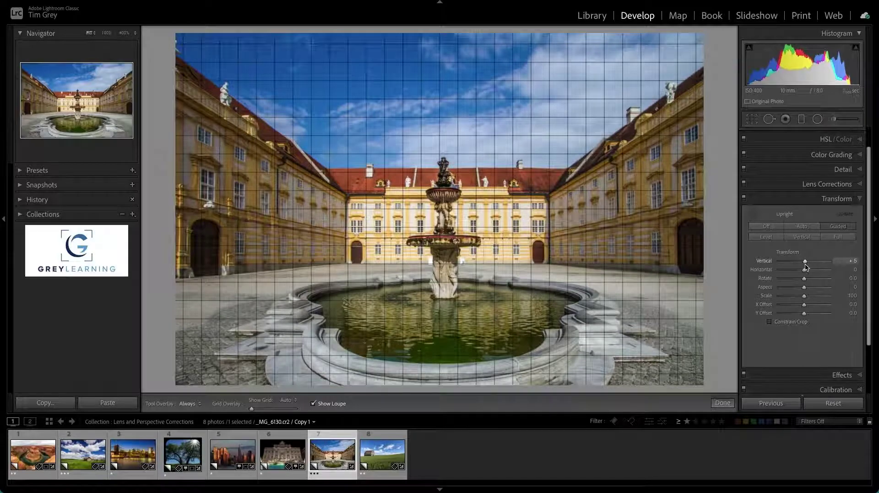
left_click_drag(805, 289, 810, 290)
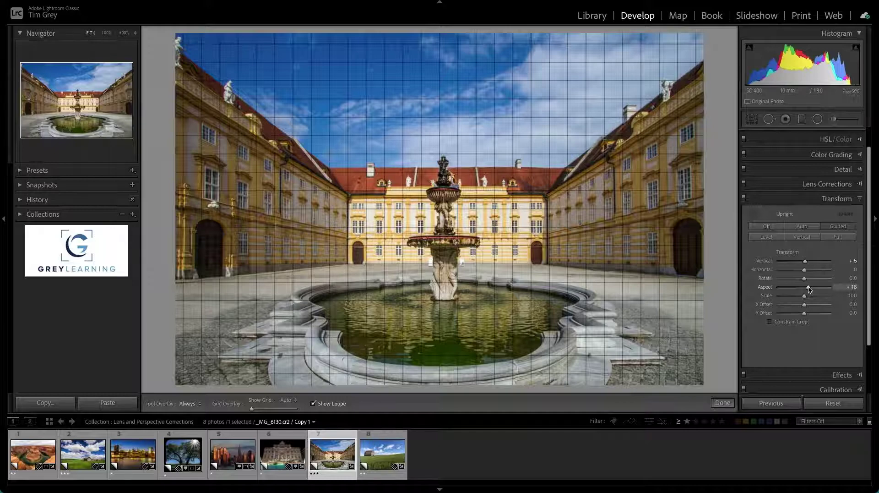
left_click_drag(804, 296, 800, 299)
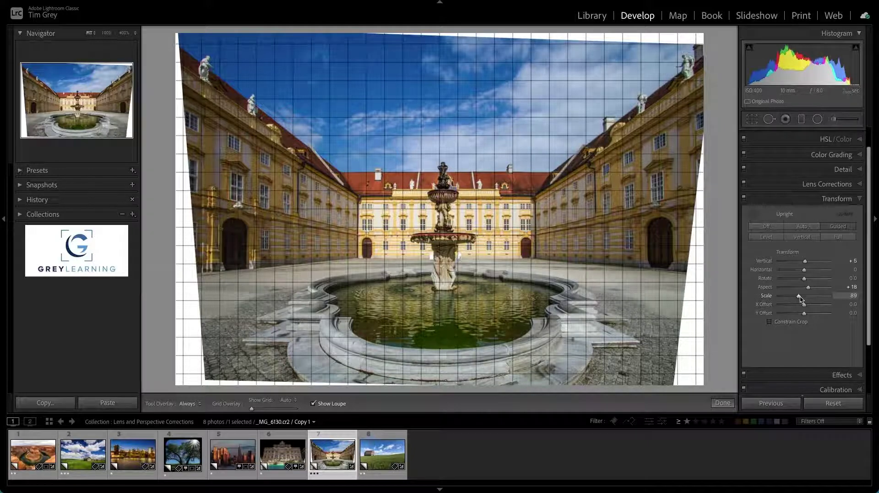
Open the eighth photo, the barn in the field, and set Rotate to -0.7, Horizontal to +3, Scale to 95 and Y Offset to -2.4
left_click(381, 456)
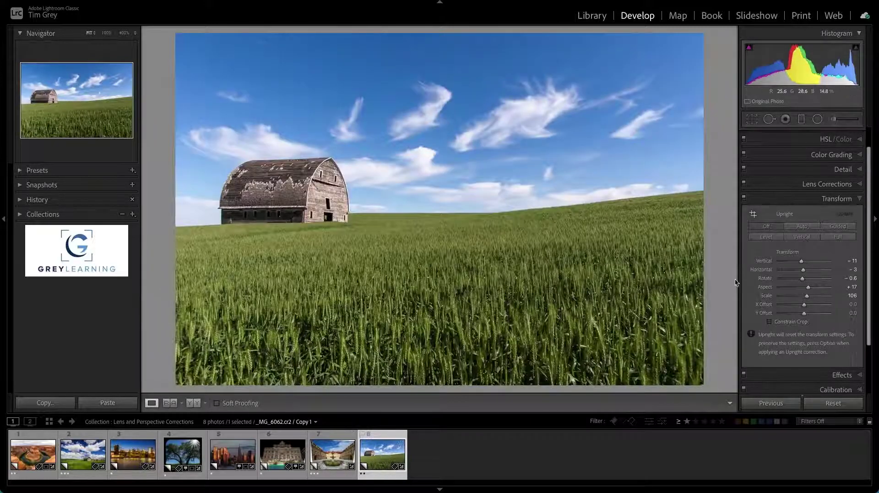
left_click(826, 185)
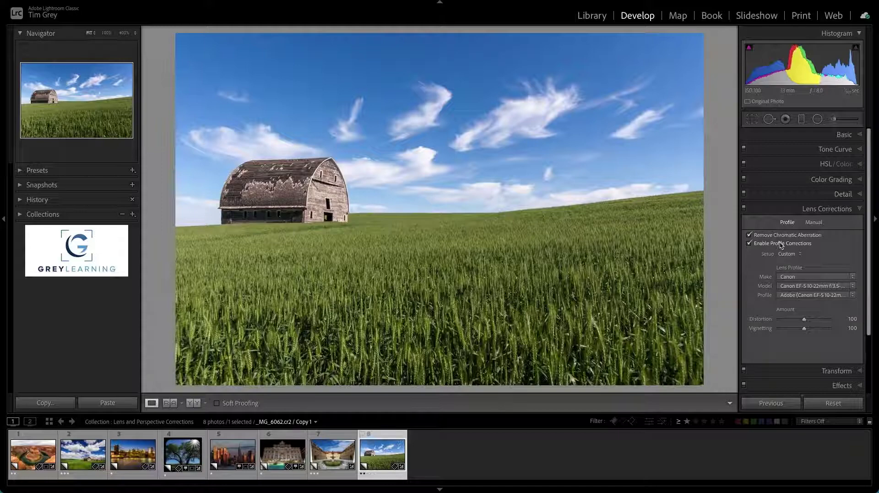
left_click(841, 371)
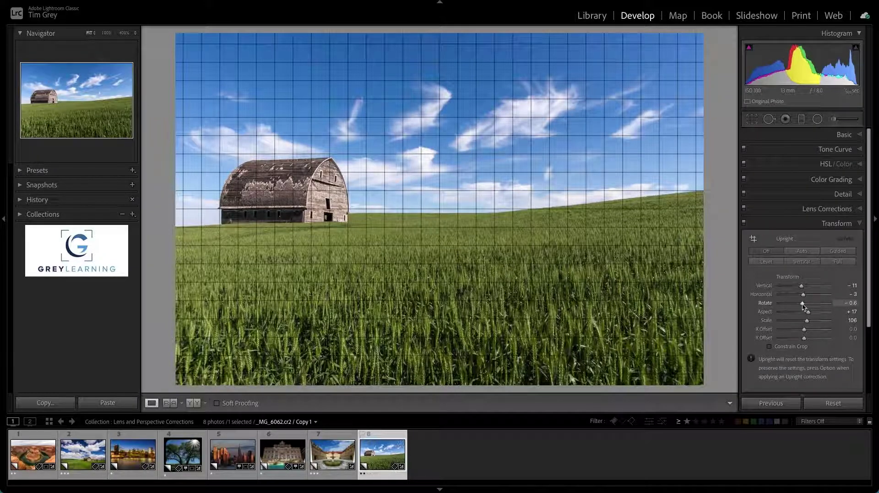
left_click_drag(803, 305, 804, 306)
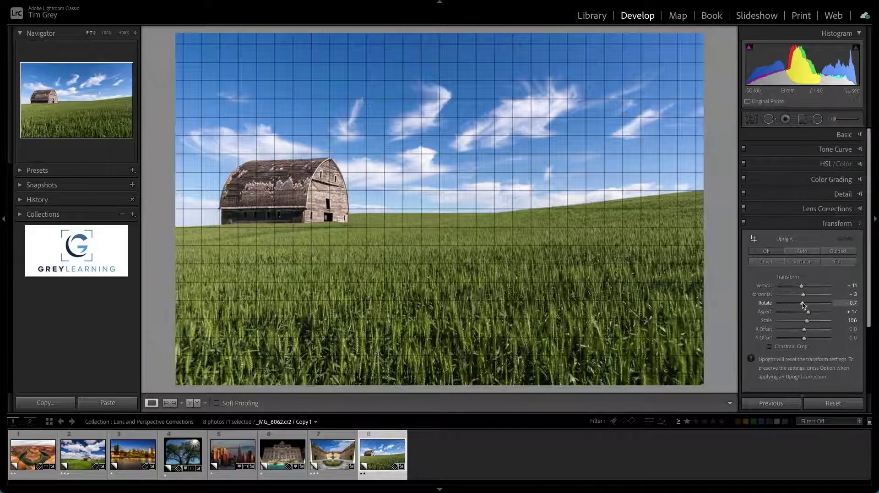
left_click_drag(804, 296, 805, 297)
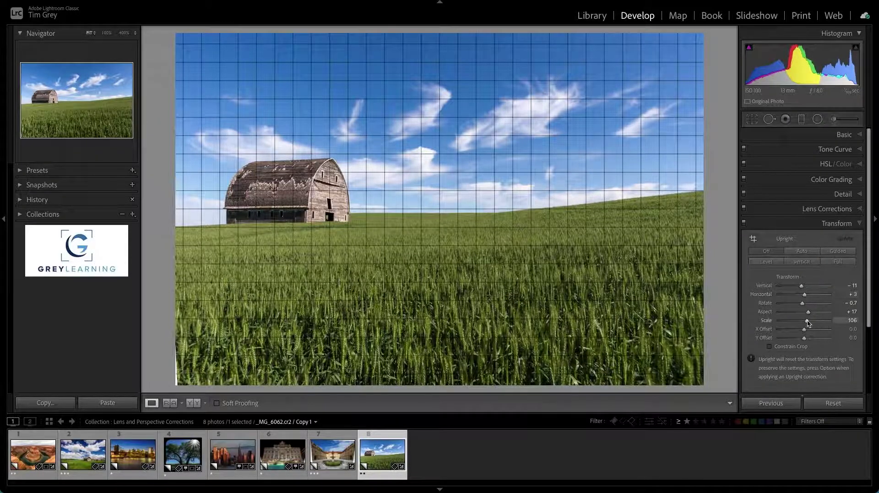
mouse_move(807, 322)
left_mouse_down()
mouse_move(805, 341)
mouse_move(803, 323)
left_mouse_up()
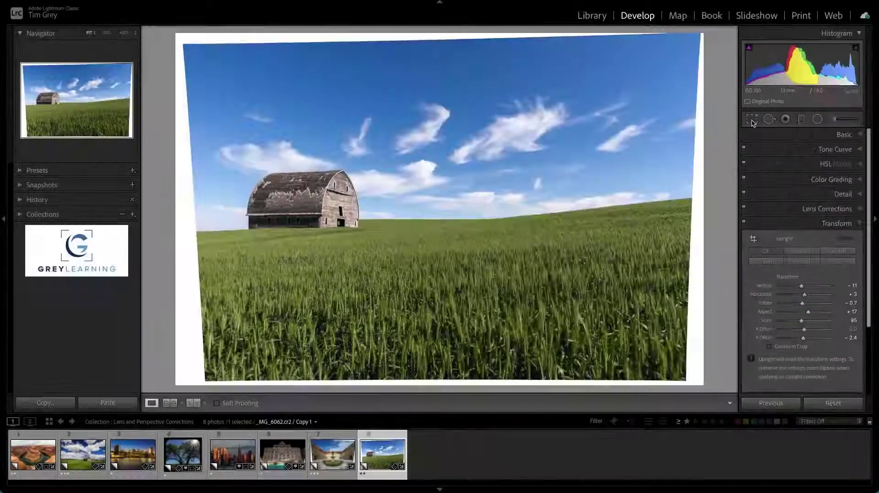
Start cropping the barn photo with the crop constrained to the image, and trim its upper edge with a custom aspect
left_click(752, 120)
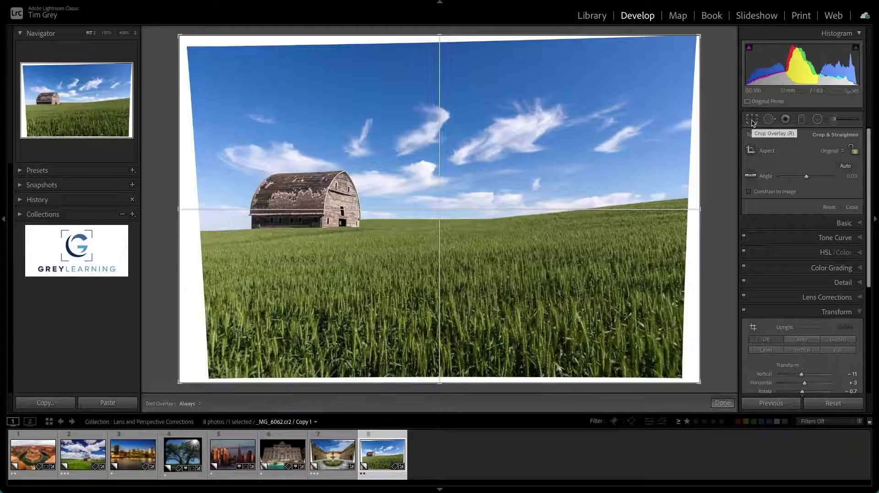
left_click(764, 192)
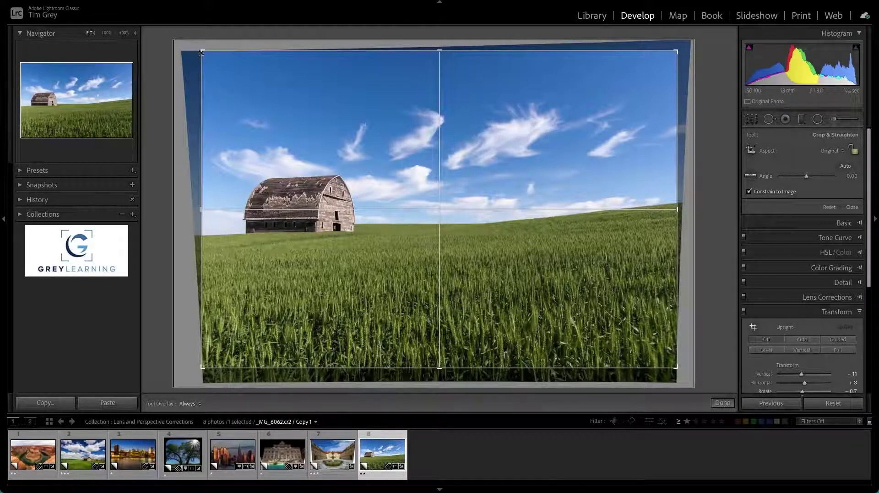
mouse_move(202, 51)
left_mouse_down()
mouse_move(209, 46)
mouse_move(214, 59)
mouse_move(207, 46)
mouse_move(202, 57)
mouse_move(214, 57)
mouse_move(198, 58)
left_mouse_up()
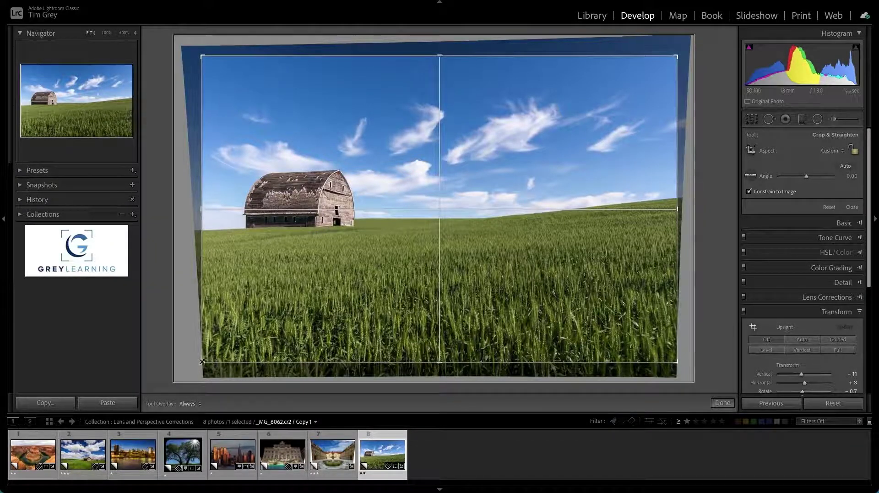
Try a wide panoramic crop around the barn and sky, and extend the crop back down over the field
left_click_drag(202, 362, 205, 300)
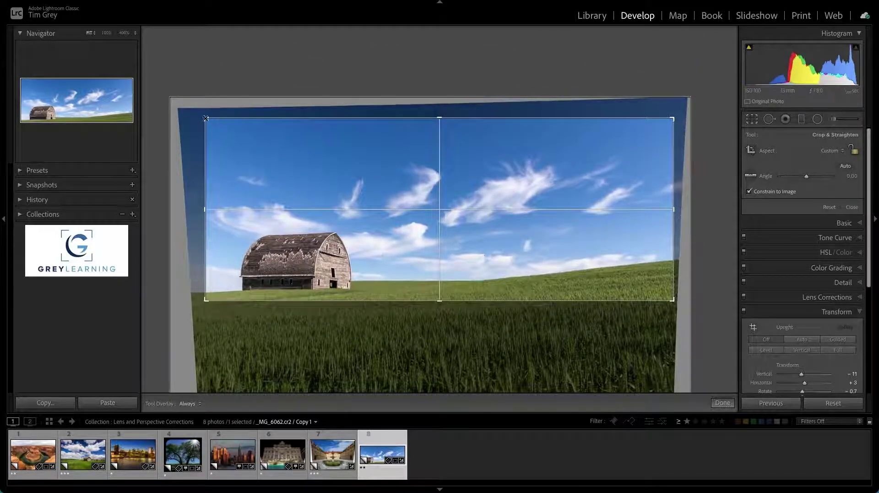
left_click_drag(206, 118, 205, 118)
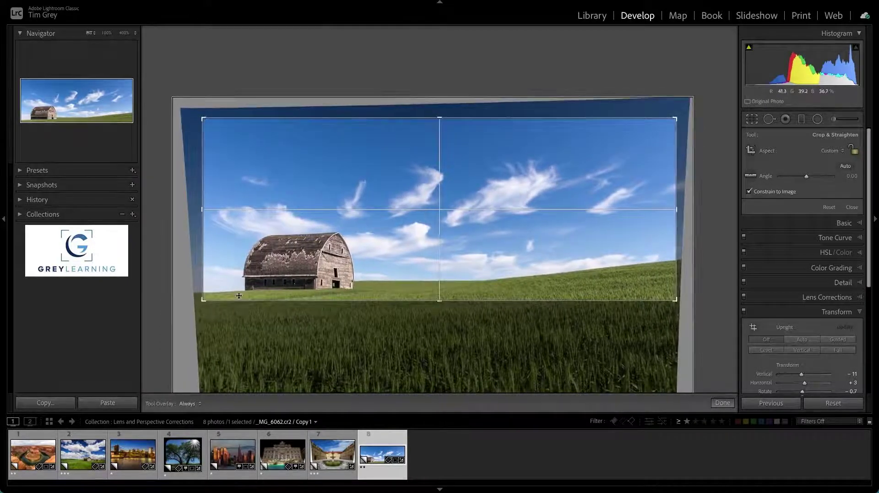
left_click_drag(440, 301, 449, 366)
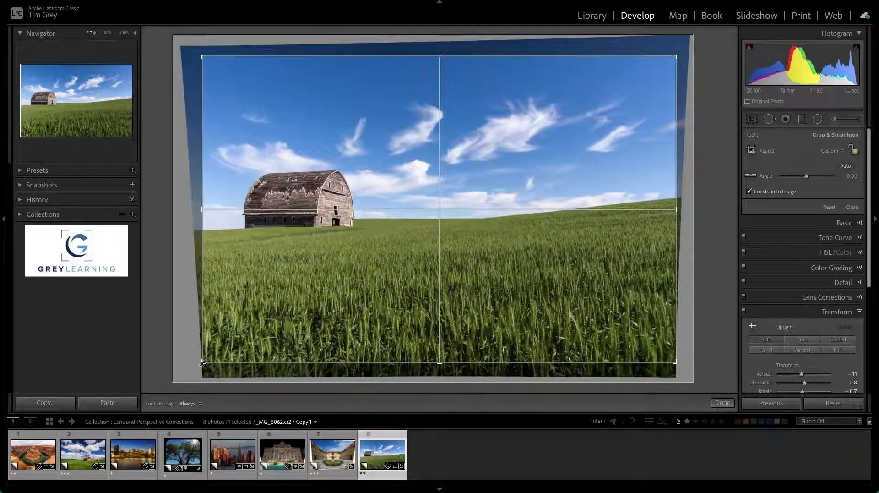
Refine the barn photo's crop at its corners to fit inside the image area, and rotate the crop to an angle of -0.21
left_click_drag(203, 362, 205, 362)
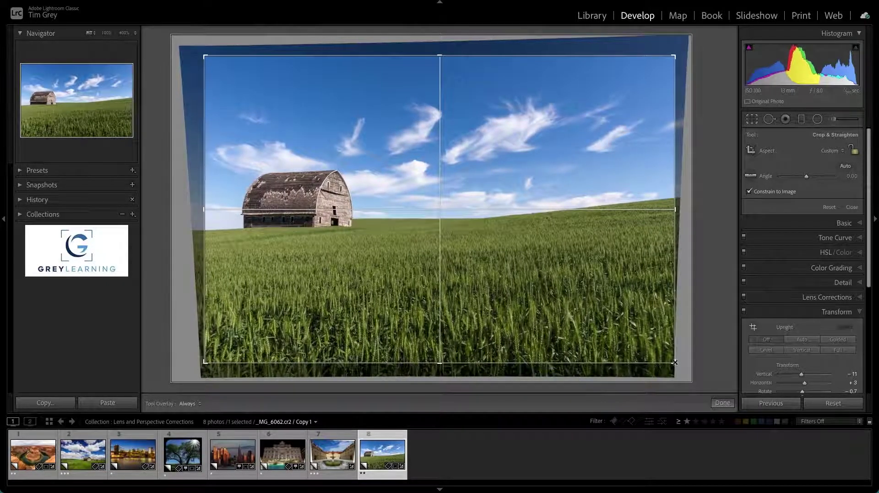
left_click_drag(675, 362, 672, 368)
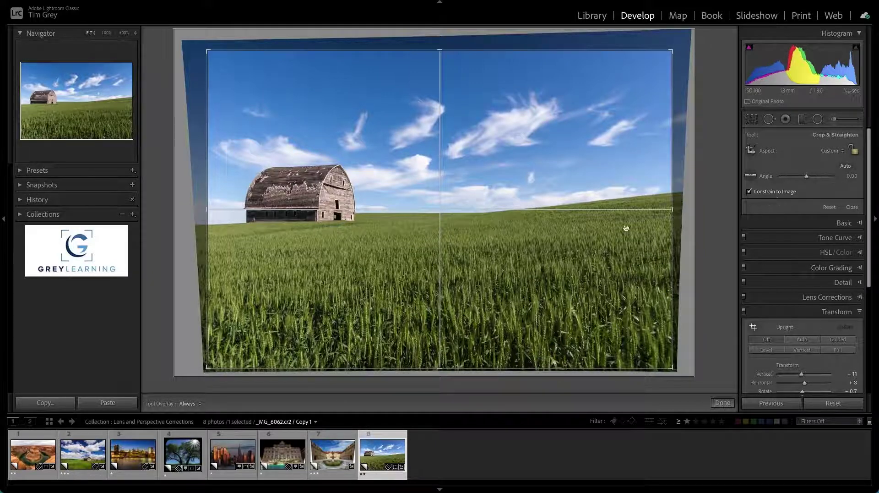
mouse_move(207, 52)
left_mouse_down()
mouse_move(216, 52)
mouse_move(209, 47)
left_mouse_up()
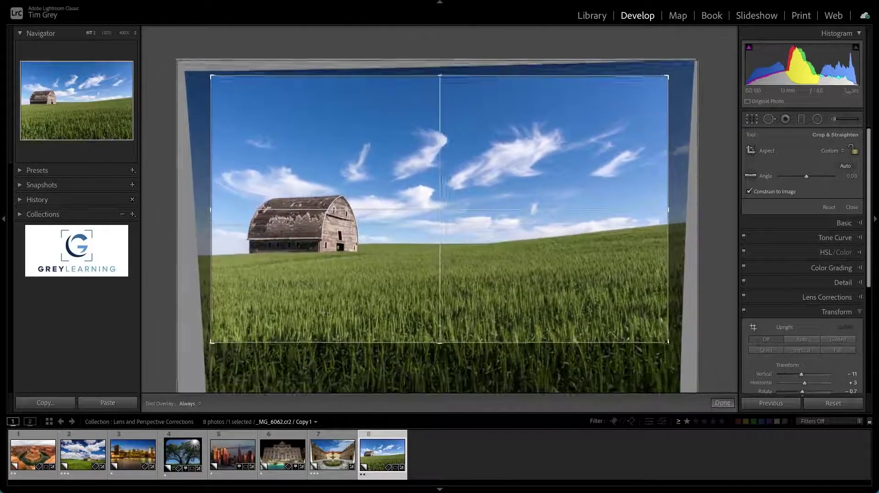
left_click_drag(668, 342, 667, 370)
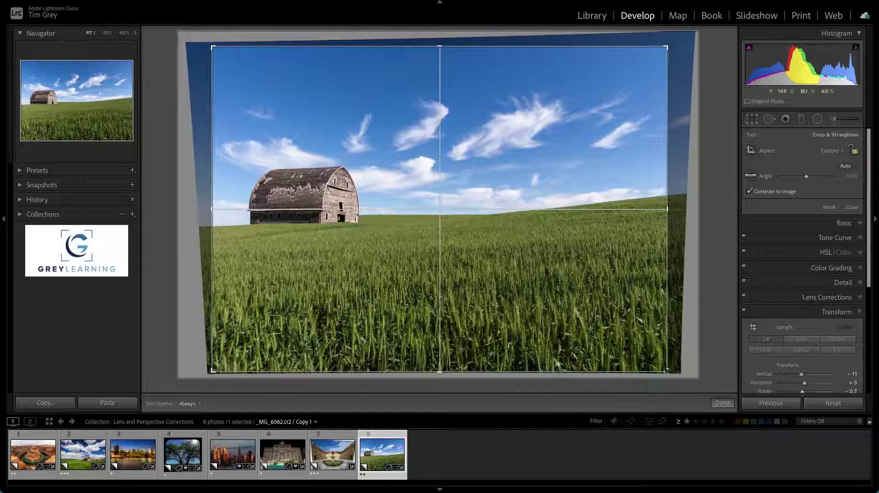
left_click_drag(684, 224, 683, 220)
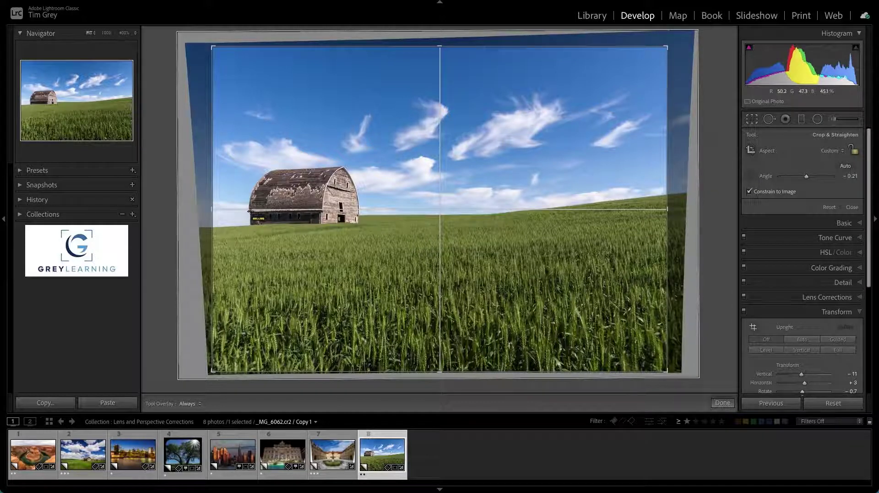
Try straightening the barn photo along the base of the barn, and rotate the crop to an angle of -0.30
left_click_drag(250, 211, 320, 210)
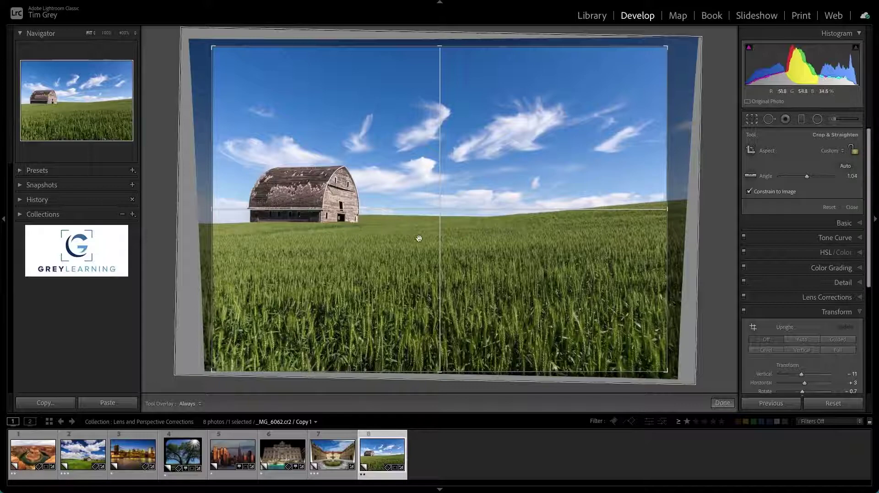
left_click_drag(687, 306, 687, 297)
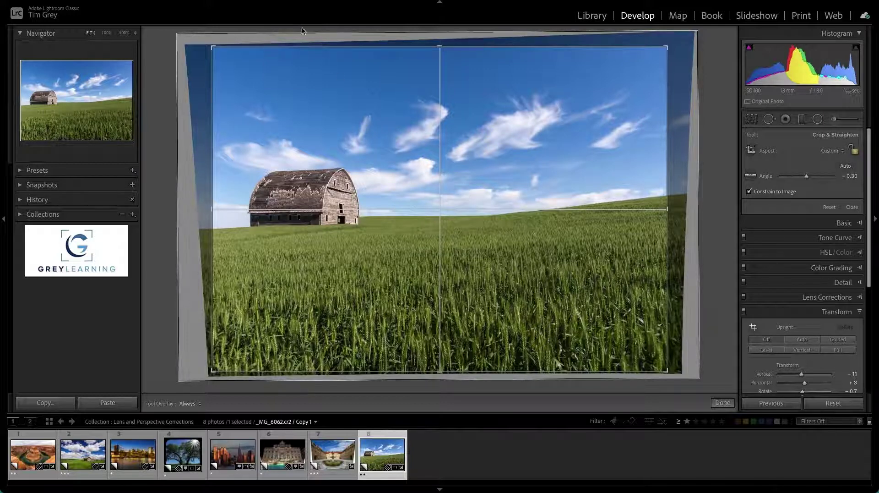
Set the crop guide overlay to Grid for the barn photo
mouse_move(267, 2)
left_click(230, 5)
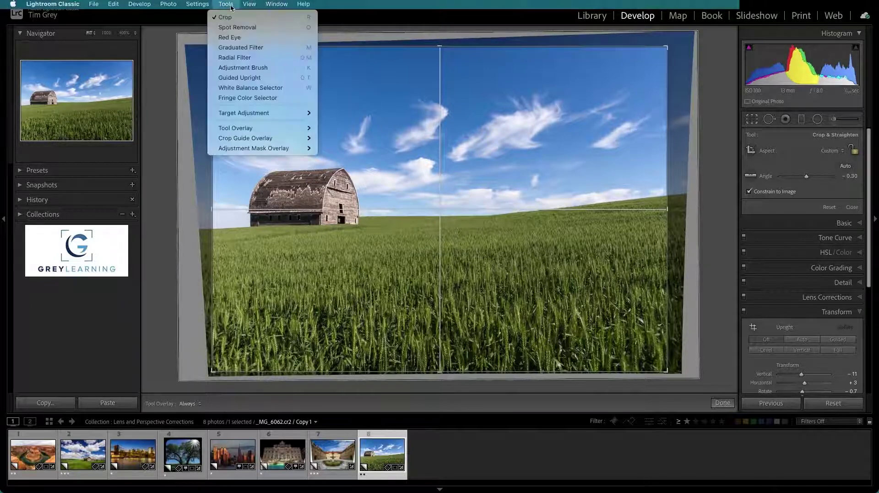
mouse_move(270, 139)
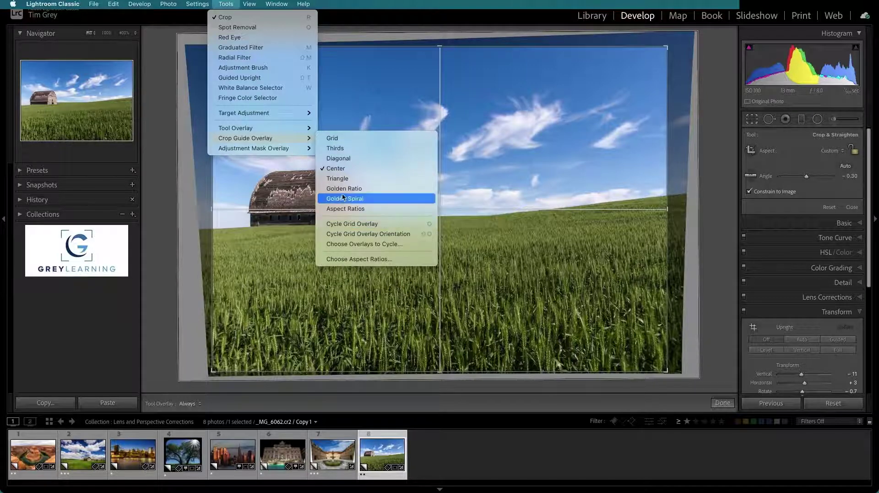
left_click(342, 140)
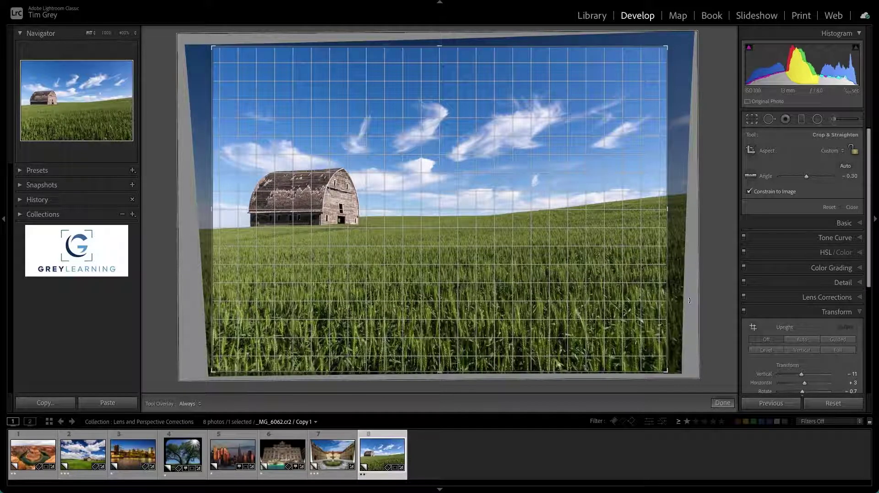
Cycle through the crop guide overlays, from Thirds and Diagonal through Golden Spiral and Aspect Ratios, back to Grid
key("o")
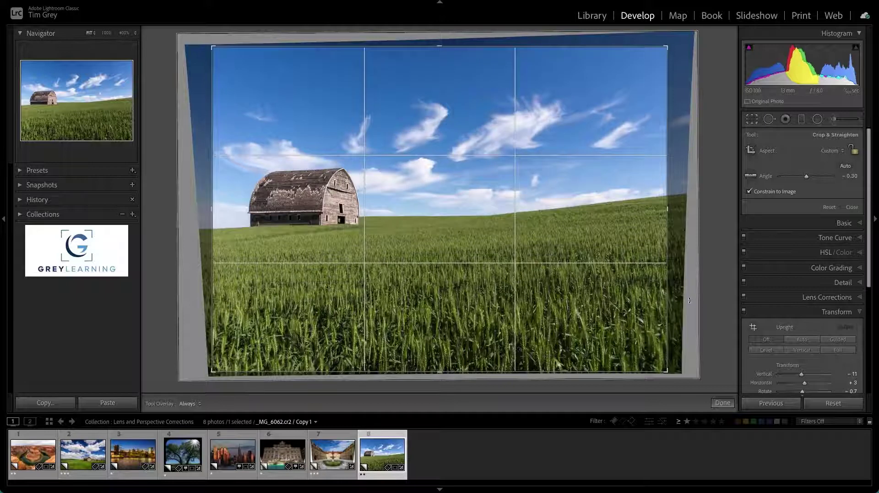
key("o")
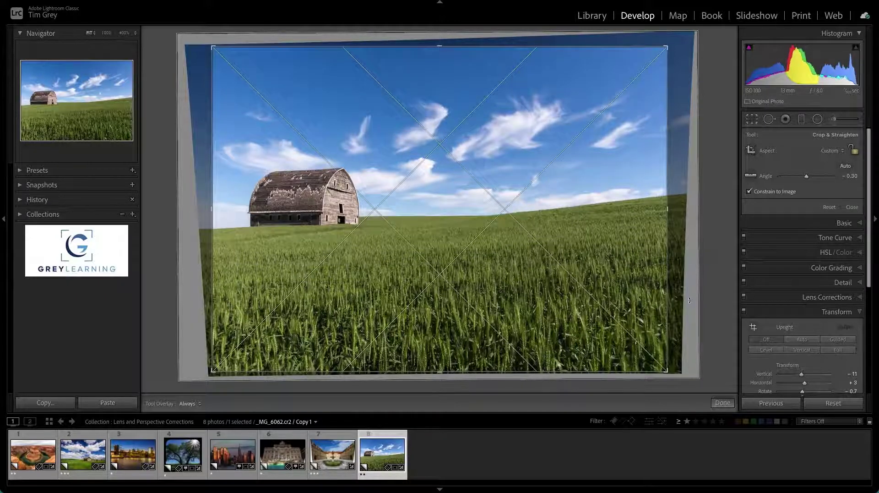
key("o")
key("o")
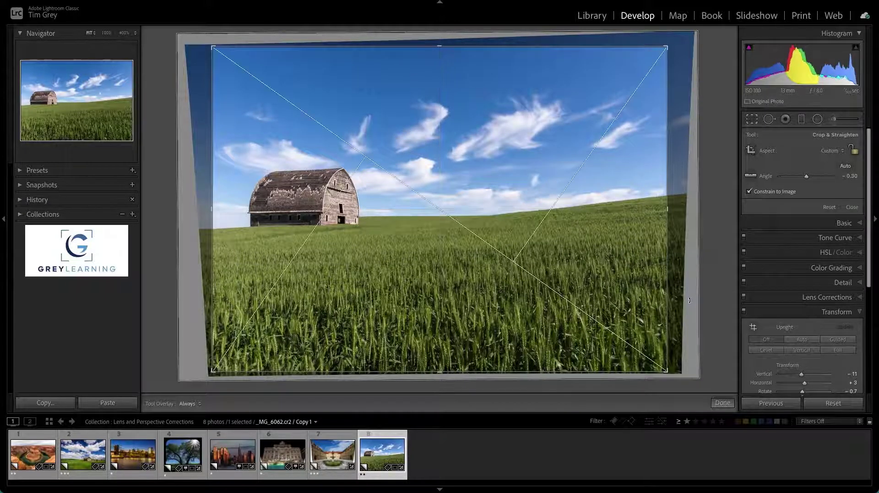
key("o")
key("o")
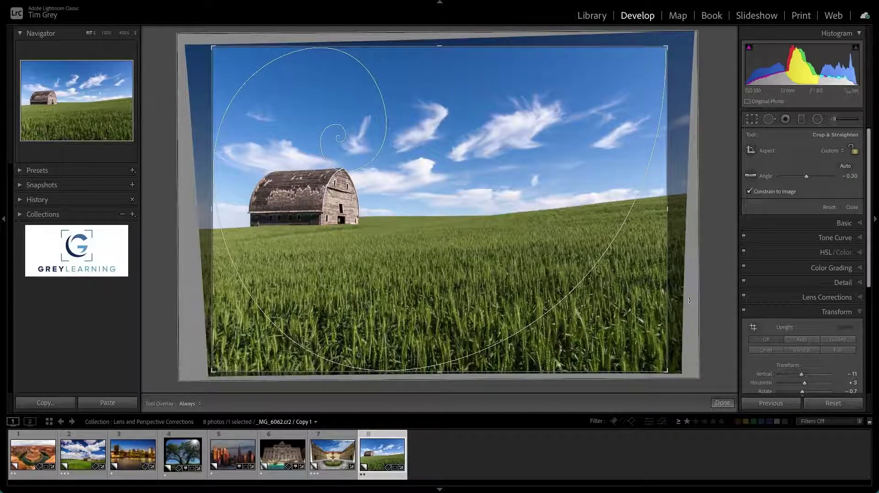
key("o")
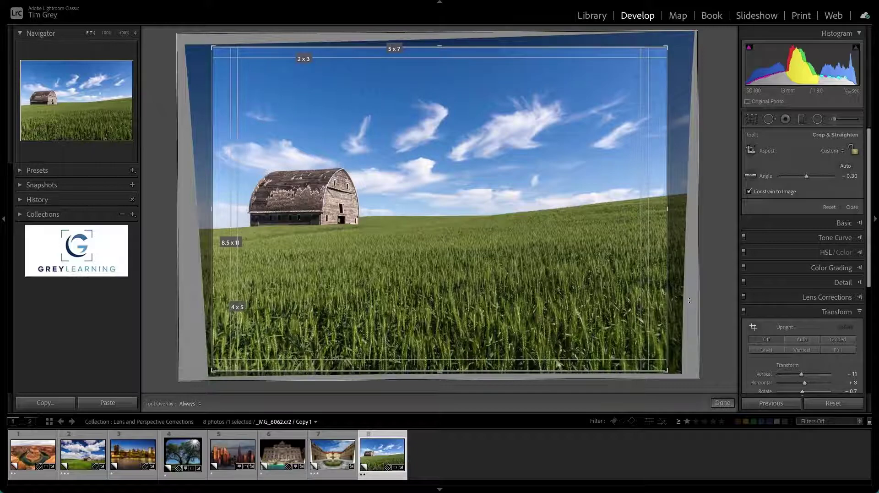
key("o")
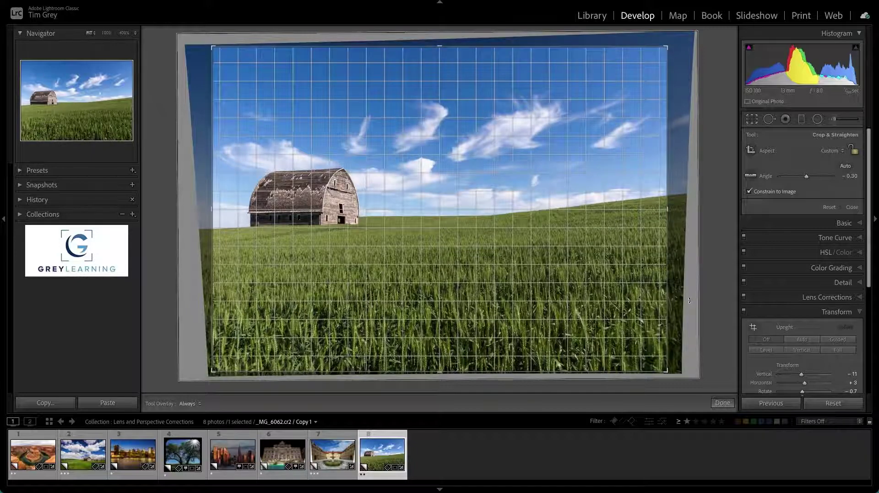
Switch the crop guide overlay to Center and apply the barn photo's crop
key("o")
key("o")
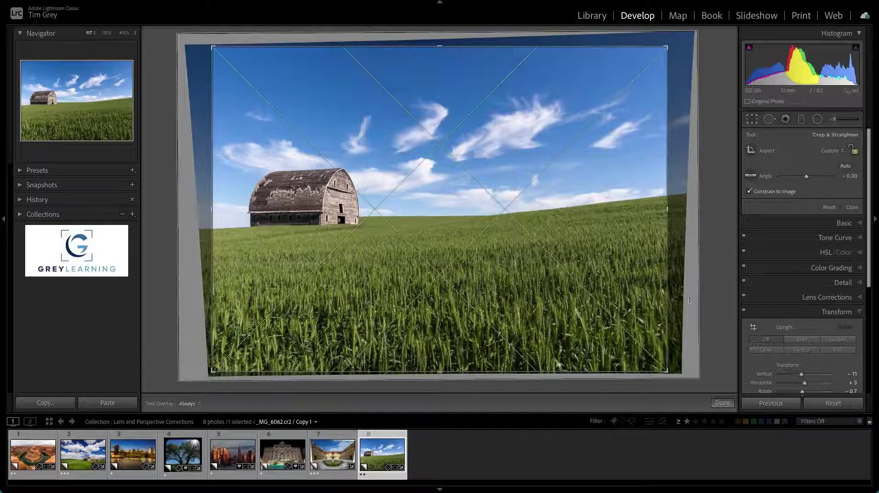
key("o")
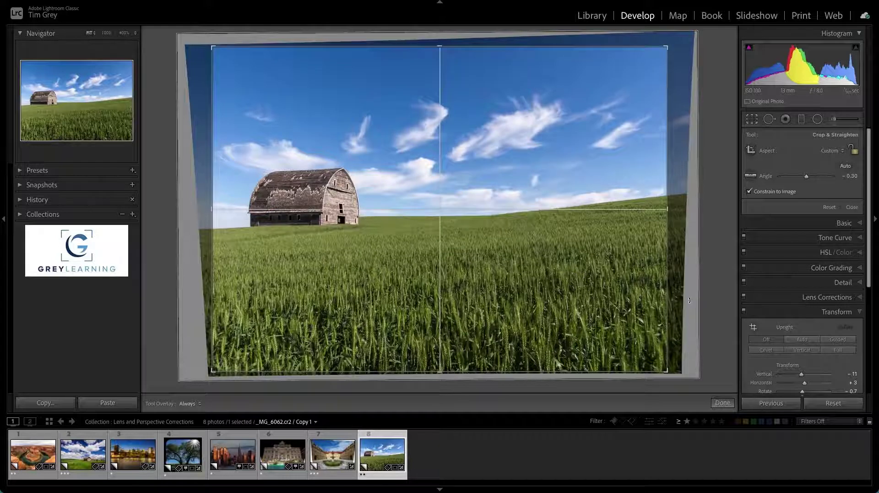
left_click(722, 403)
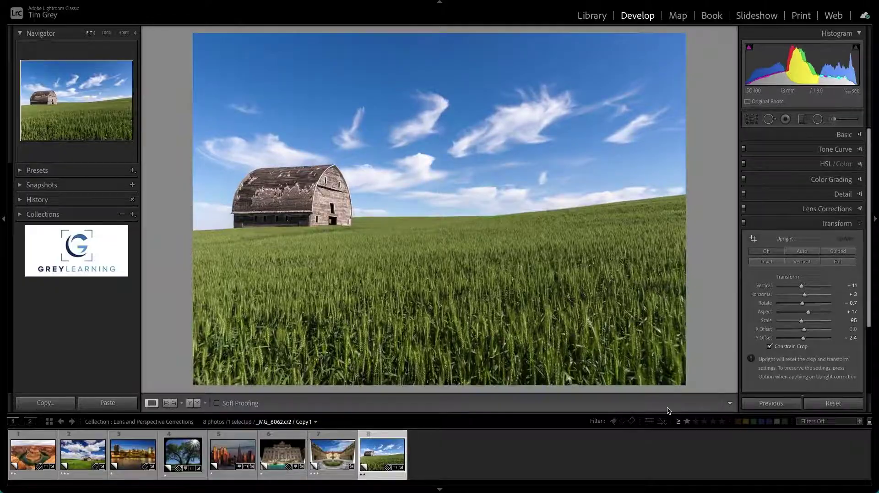